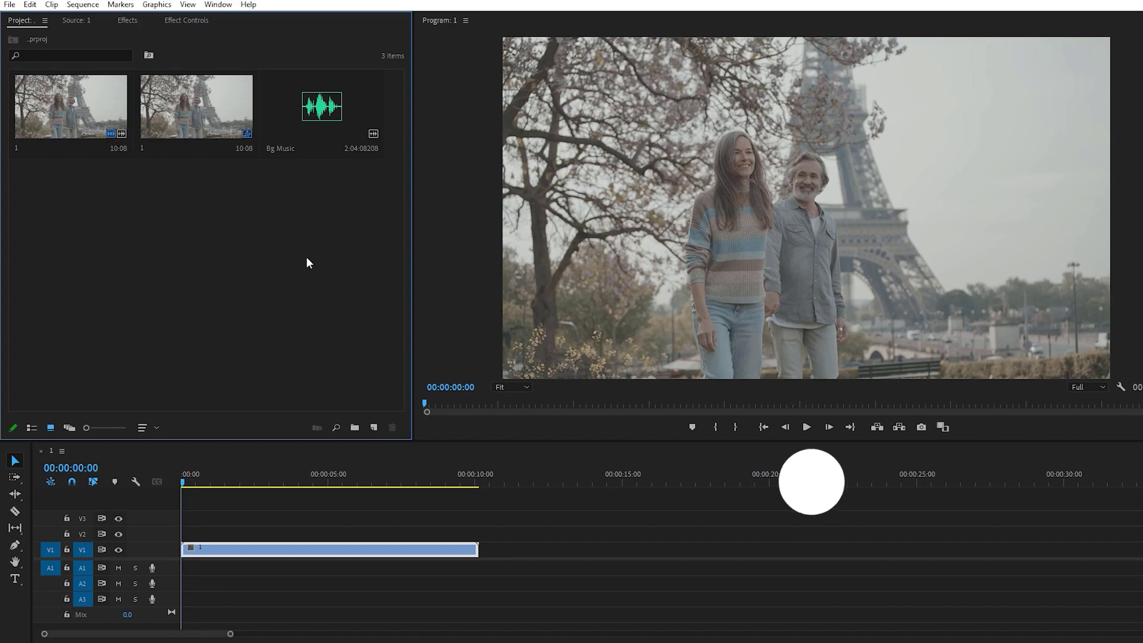
- Scrub and play the Paris clip to about 4.5 seconds to review its camera shake, then show the Effects panel
left_click_drag(191, 481, 317, 482)
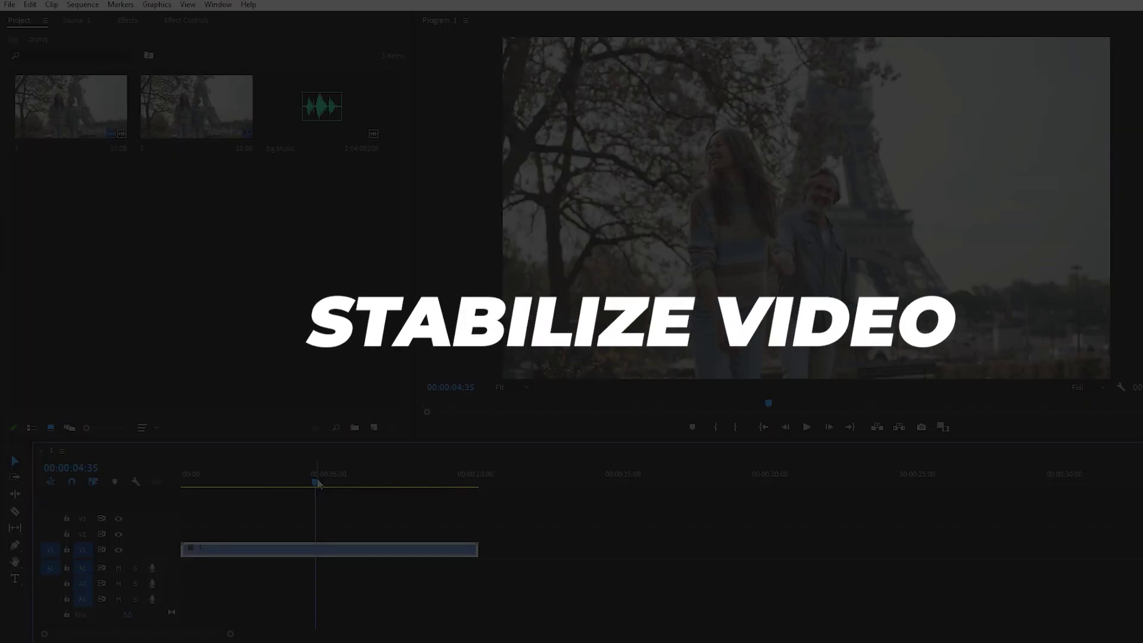
left_click_drag(319, 484, 354, 483)
key("space")
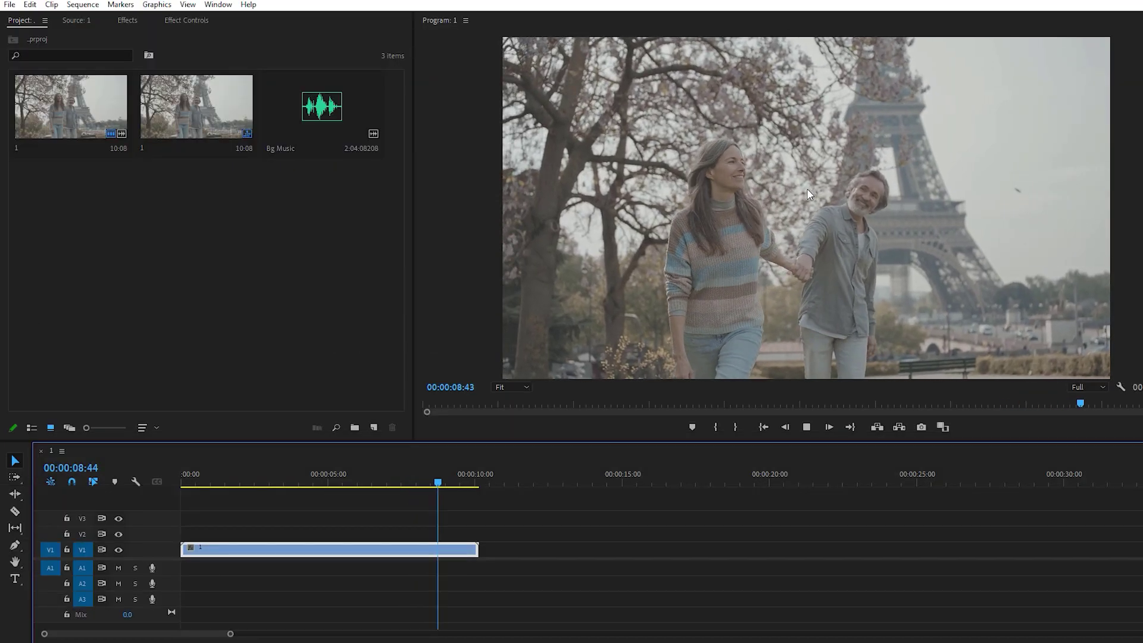
key("space")
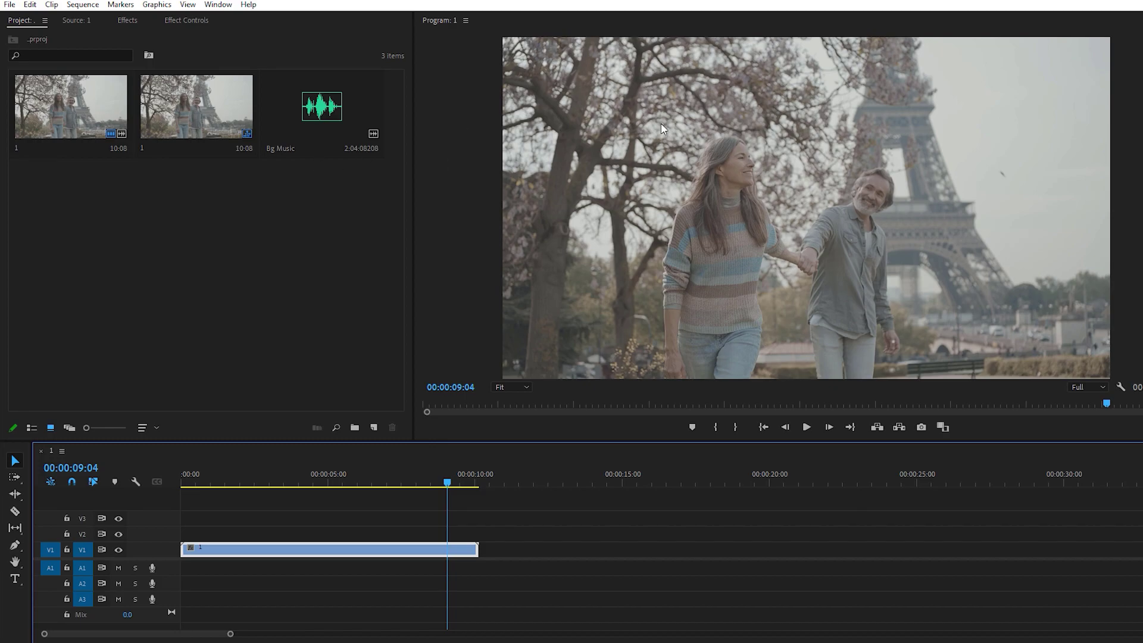
left_click(126, 22)
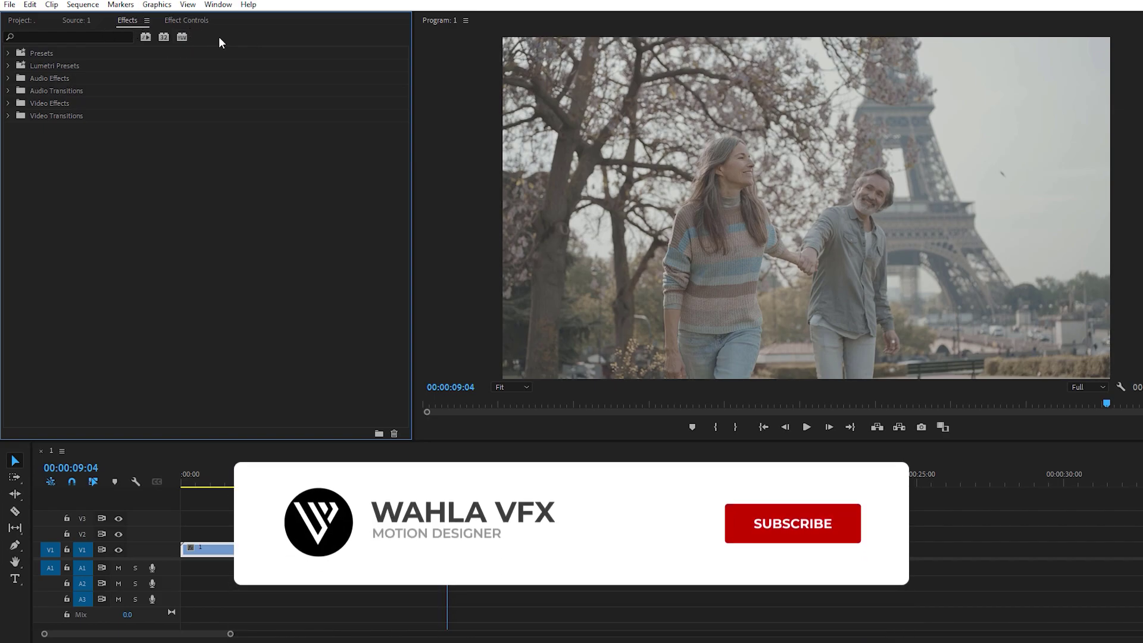
- Apply Warp Stabilizer, found by searching 'warp', to the Paris clip on V1 and view its settings
left_click(218, 4)
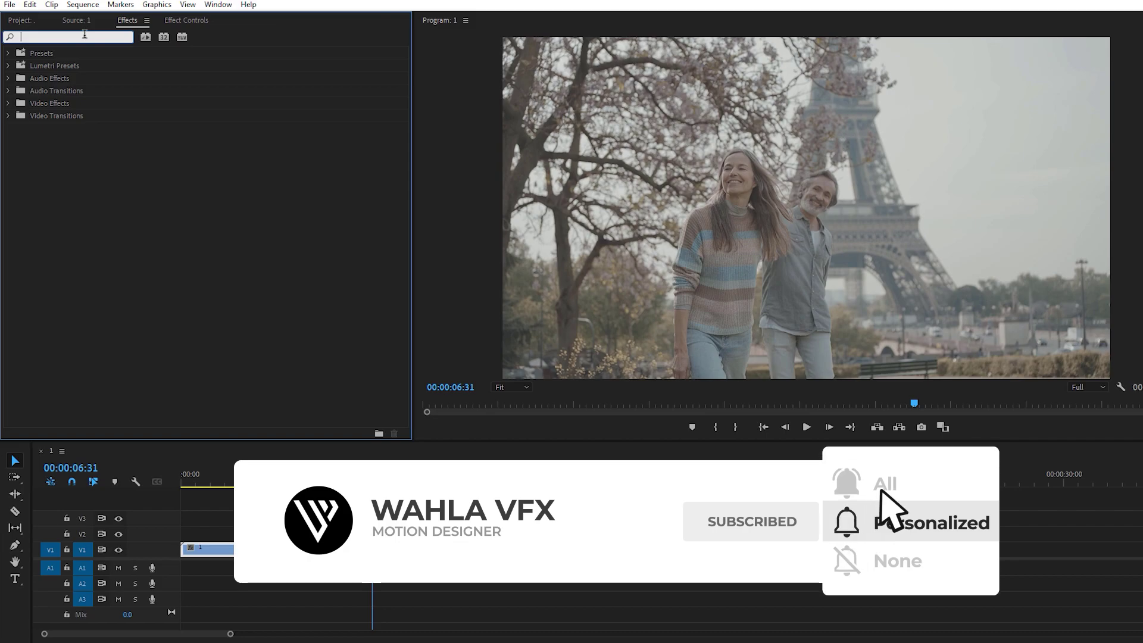
type("warp")
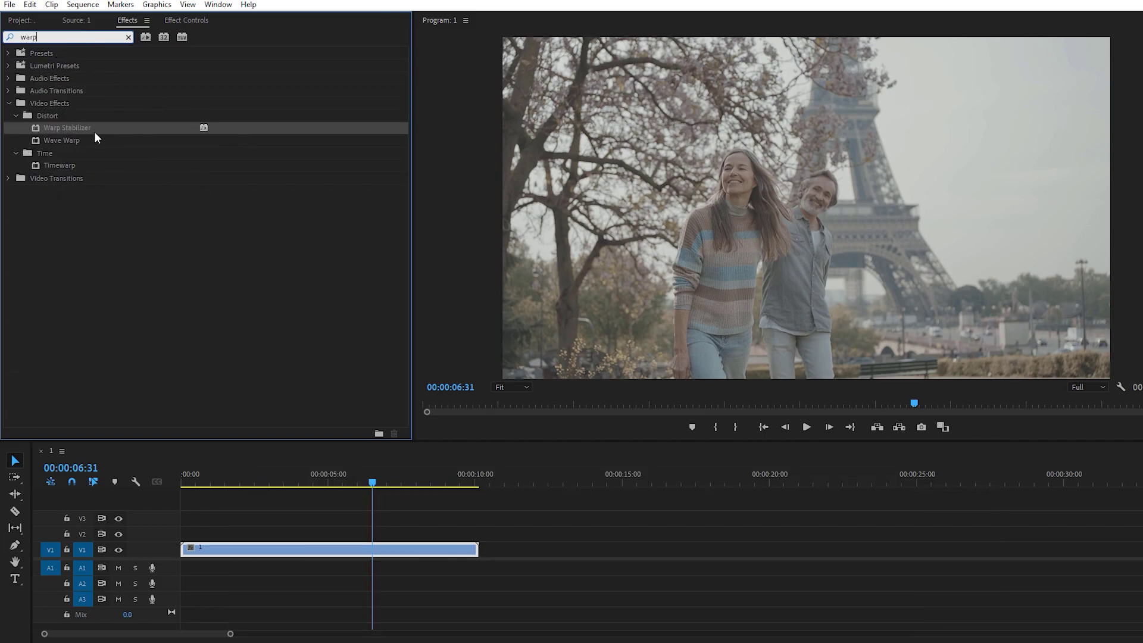
left_click_drag(90, 129, 442, 557)
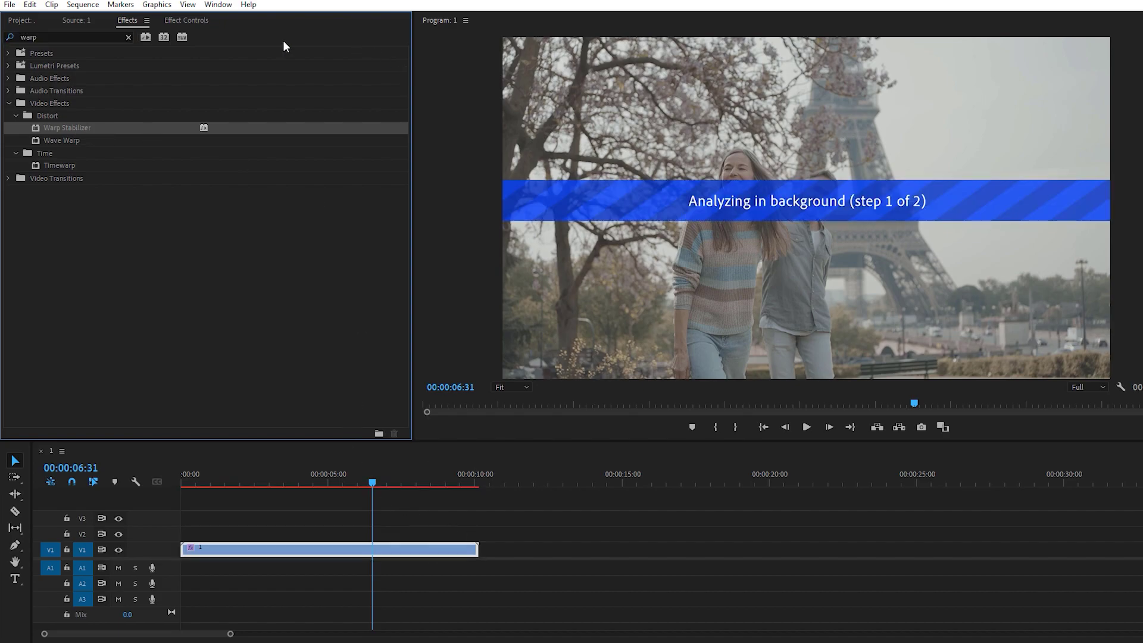
left_click(174, 21)
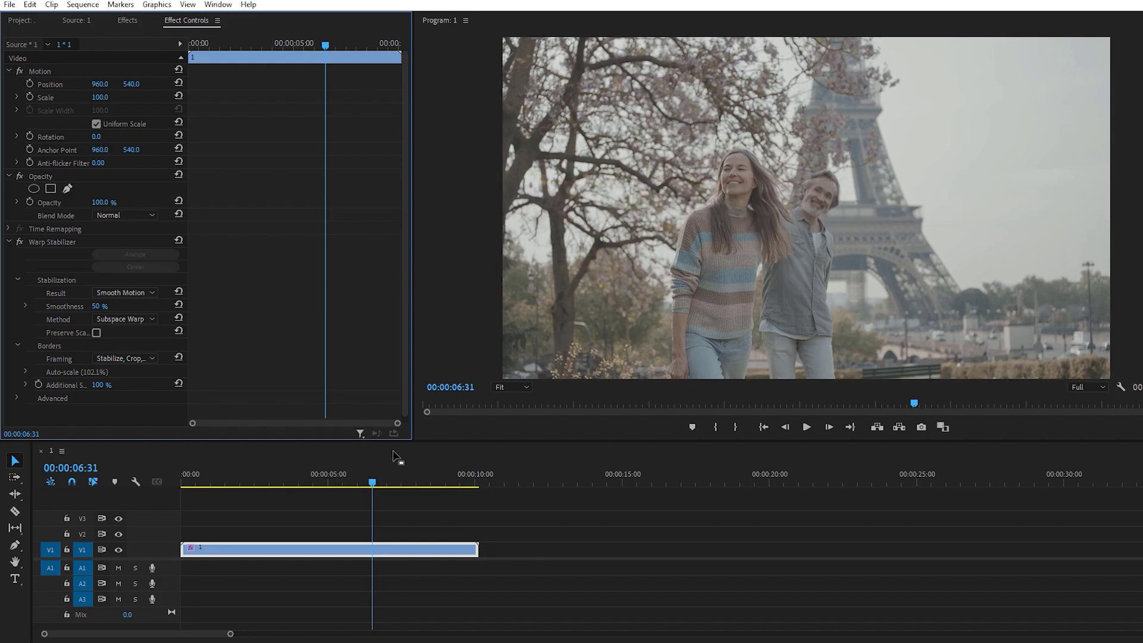
- Replay the stabilized clip from around 3.6 seconds to check the stabilization
key("space")
left_click(329, 483)
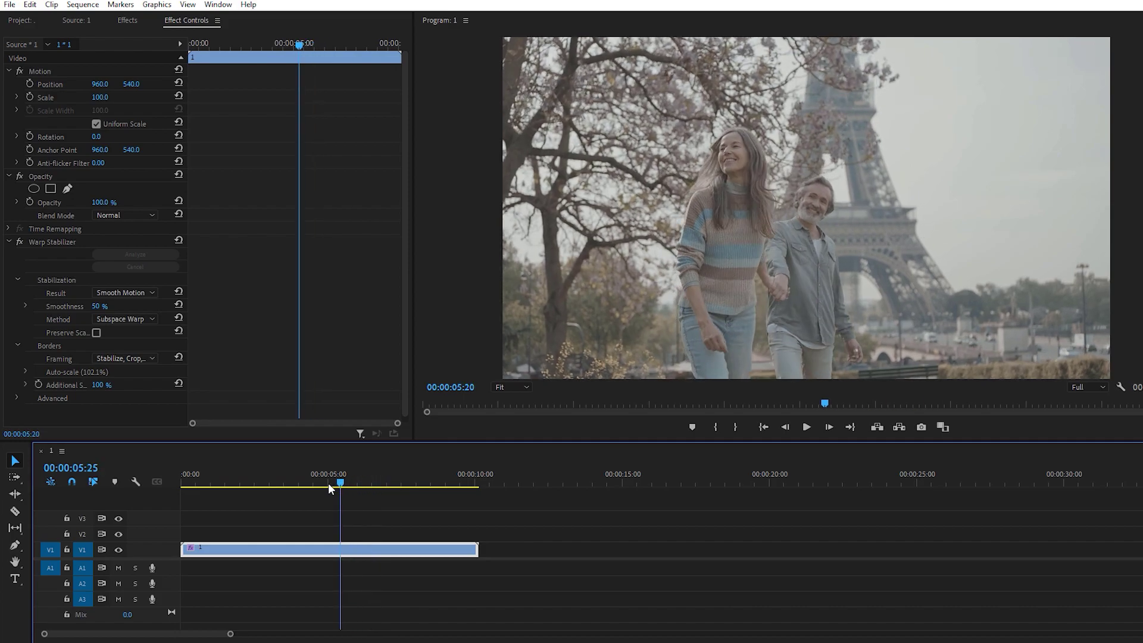
left_click_drag(327, 484, 286, 484)
key("space")
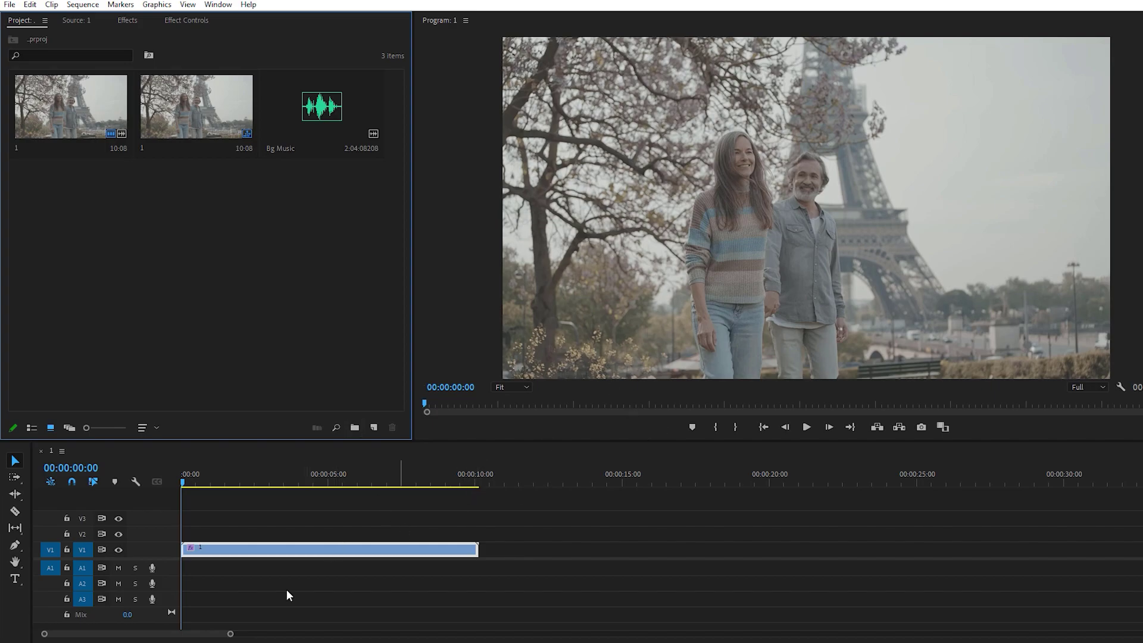
- Slow the Paris clip to 90% speed with Optical Flow time interpolation
left_click(280, 548)
key("ctrl+r")
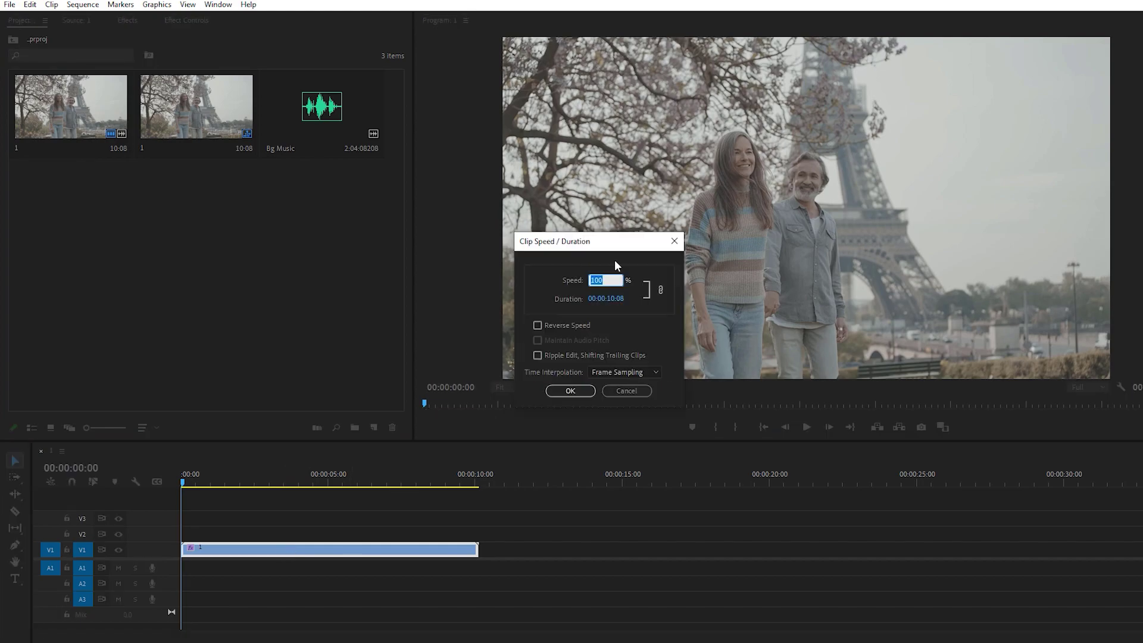
type("90")
left_click_drag(611, 247, 620, 221)
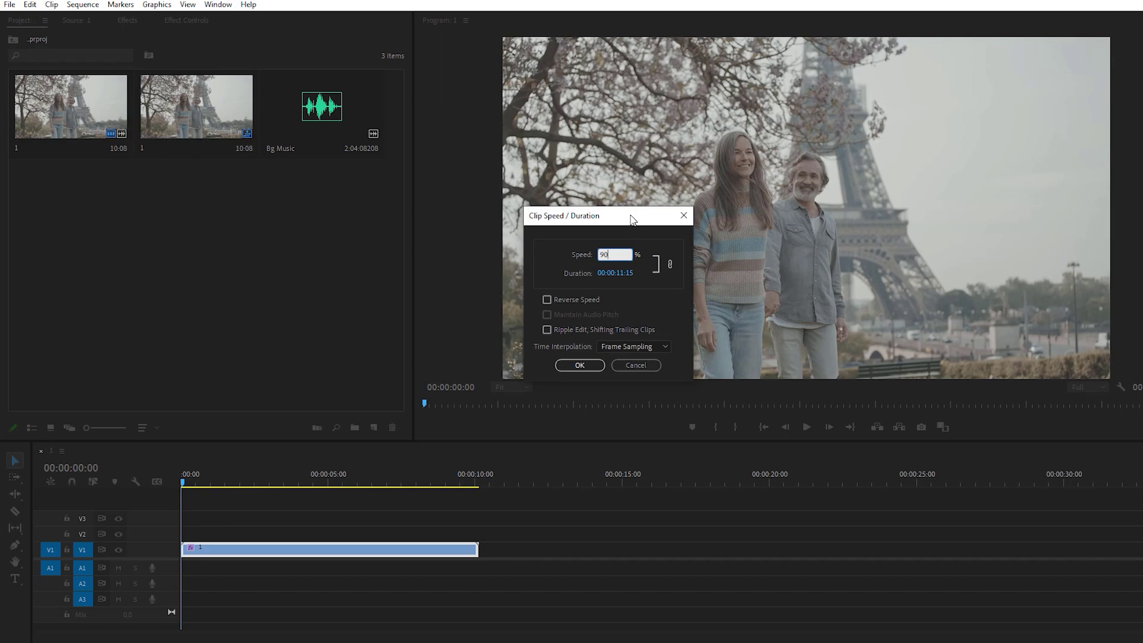
left_click(623, 347)
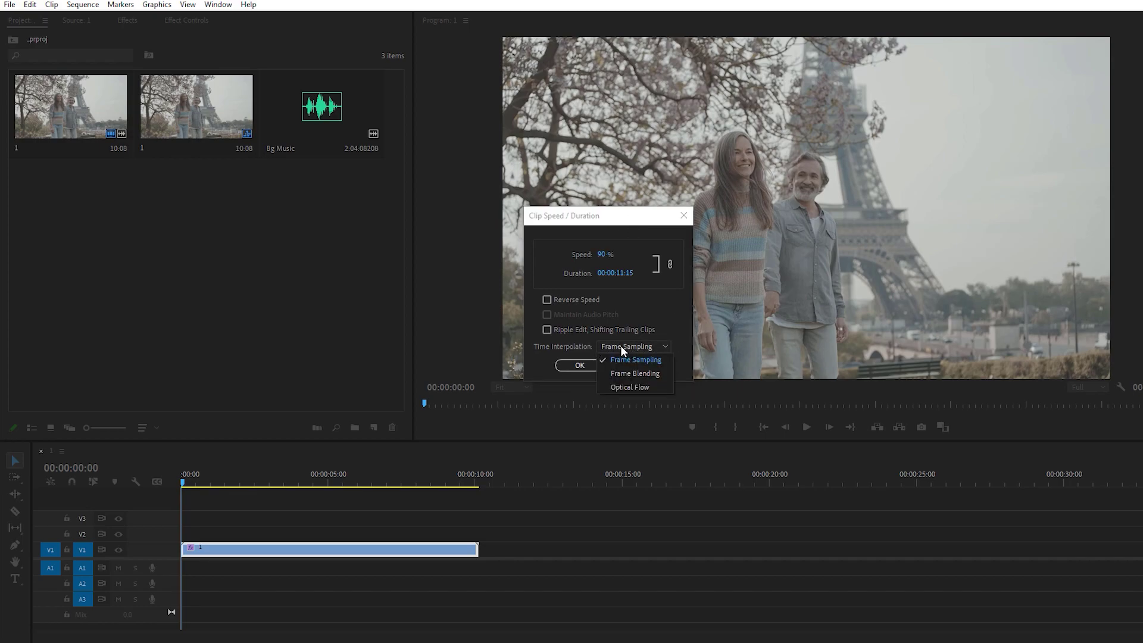
left_click(645, 386)
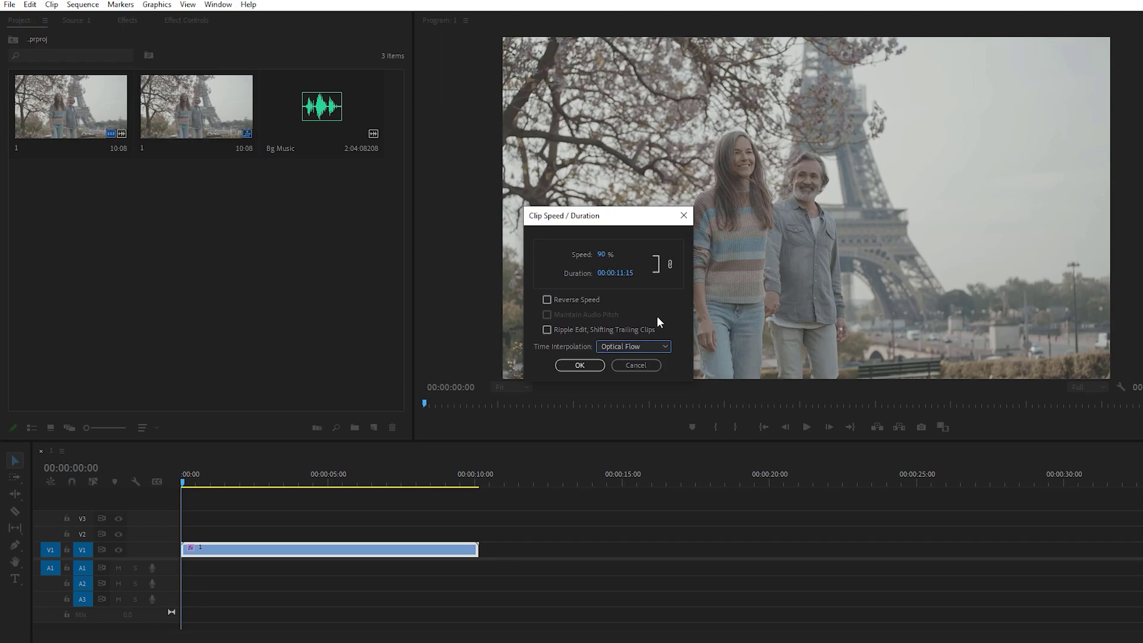
left_click(646, 350)
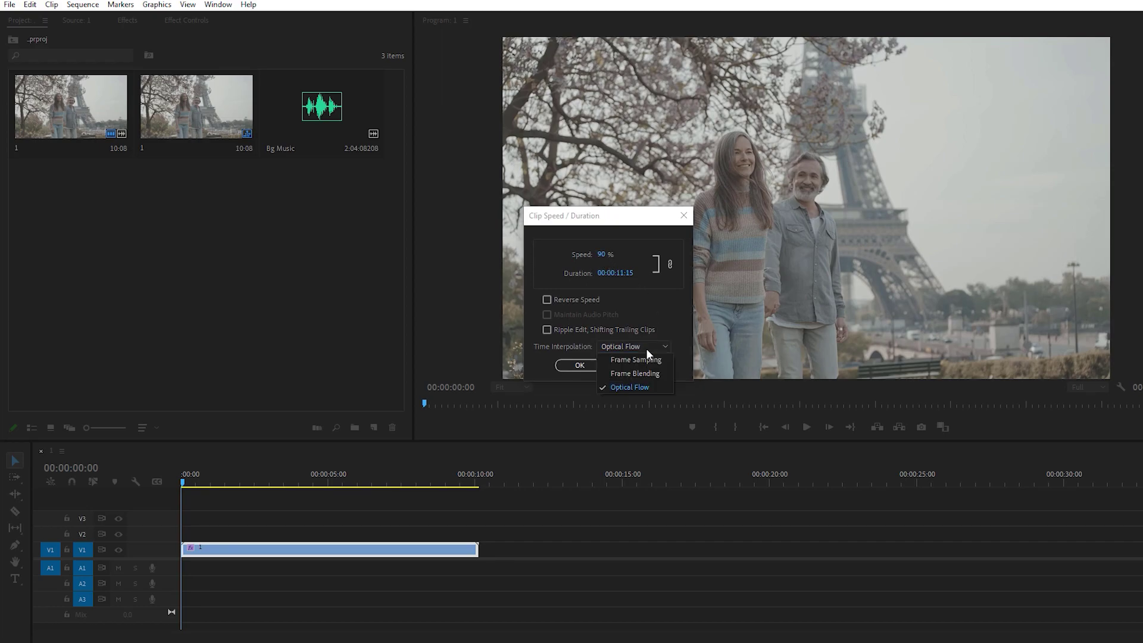
left_click(646, 350)
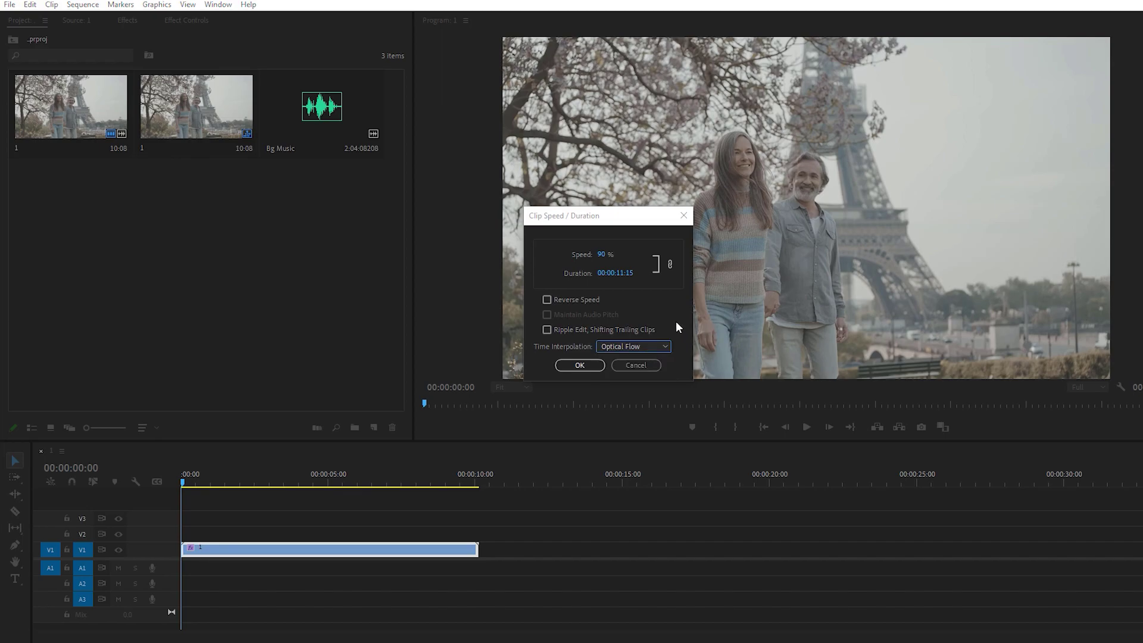
left_click(578, 365)
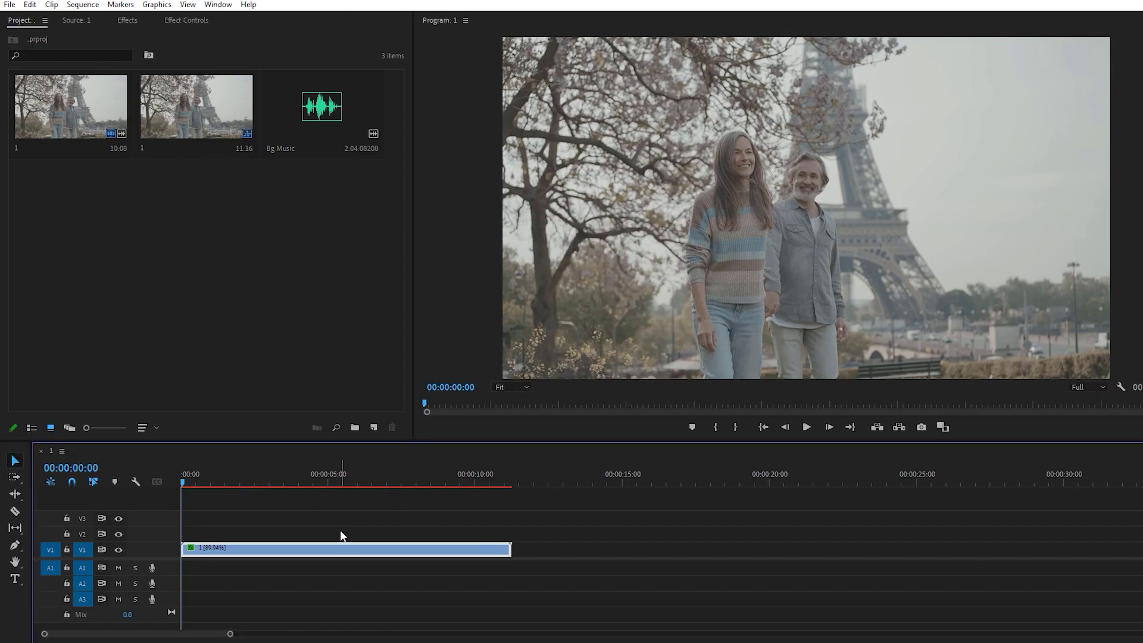
- Play the slowed clip, then show its Effect Controls with Motion and Warp Stabilizer settings
key("space")
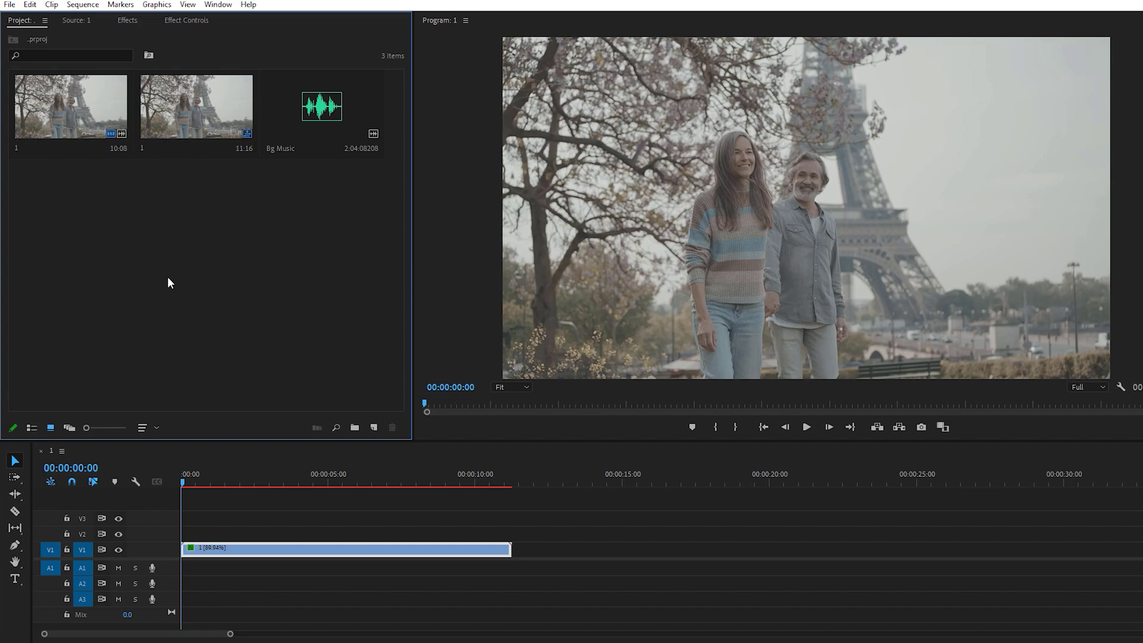
left_click(243, 484)
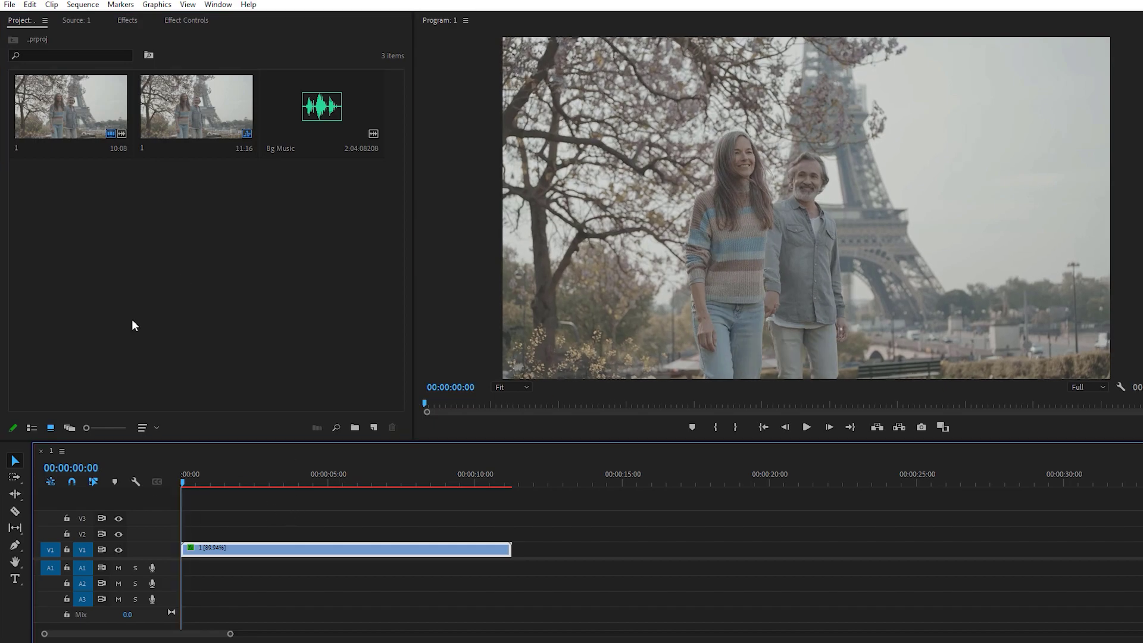
left_click(185, 21)
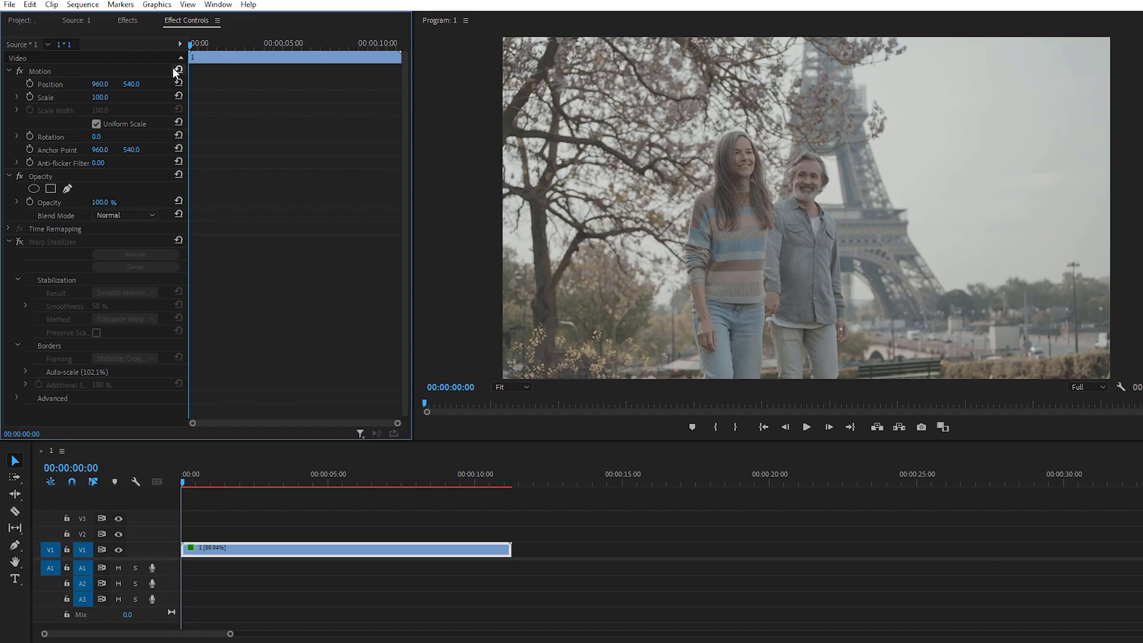
- Keyframe Scale at 100 on the first frame and a larger Scale value at the clip's end
left_click(30, 98)
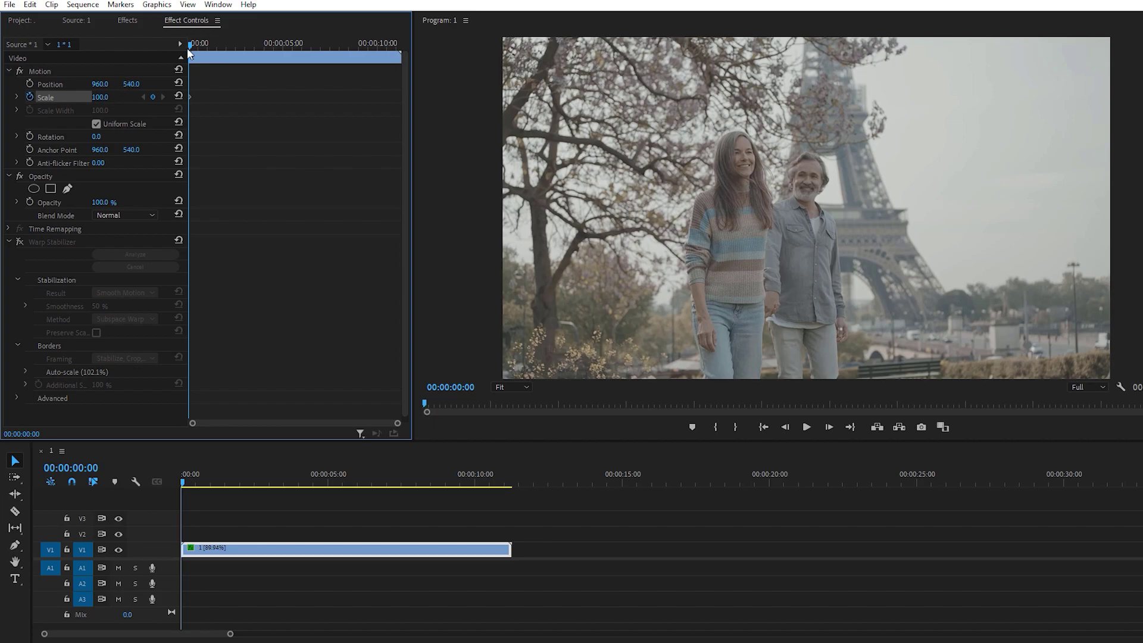
left_click_drag(189, 44, 402, 51)
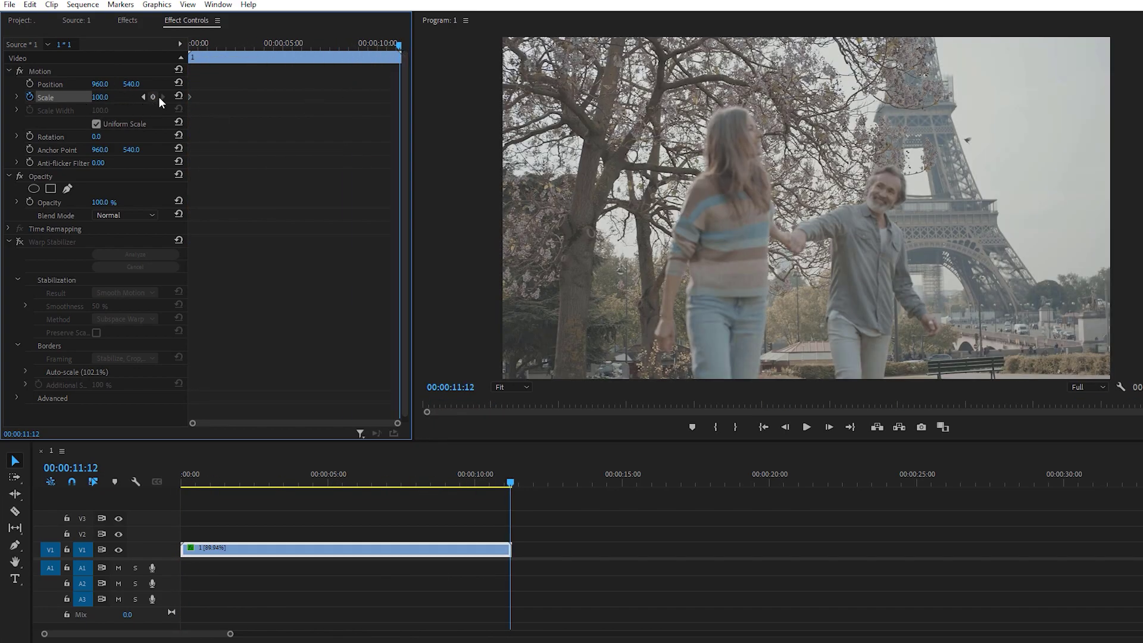
left_click(100, 97)
type("2")
key("Return")
- Play the zoom-in from the start and scrub to about 5 seconds to check it
key("Home")
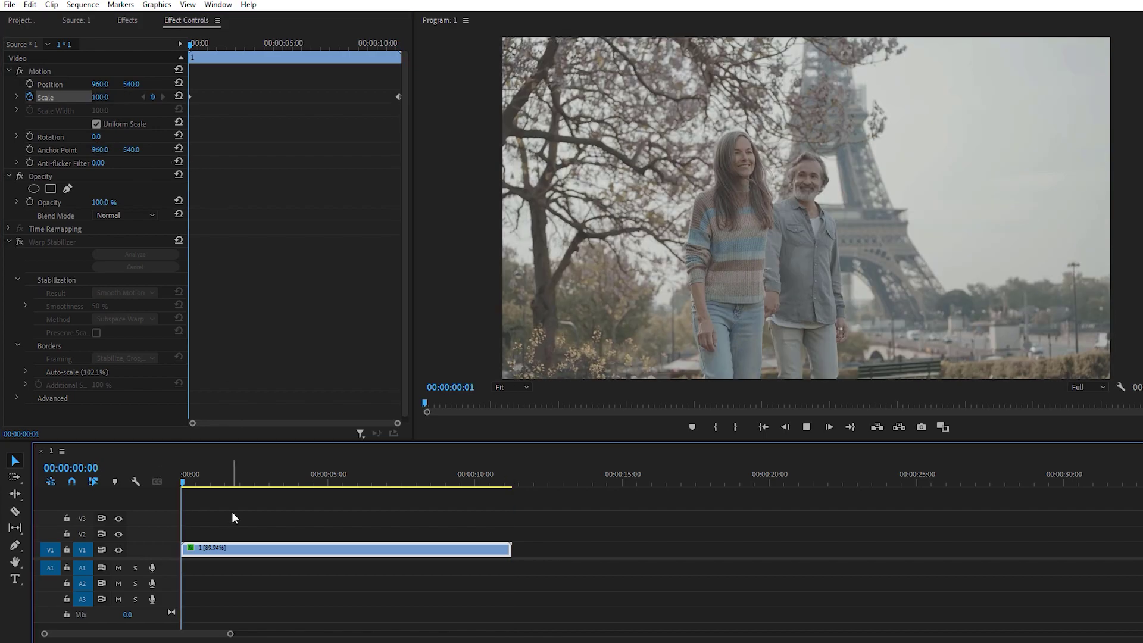
key("space")
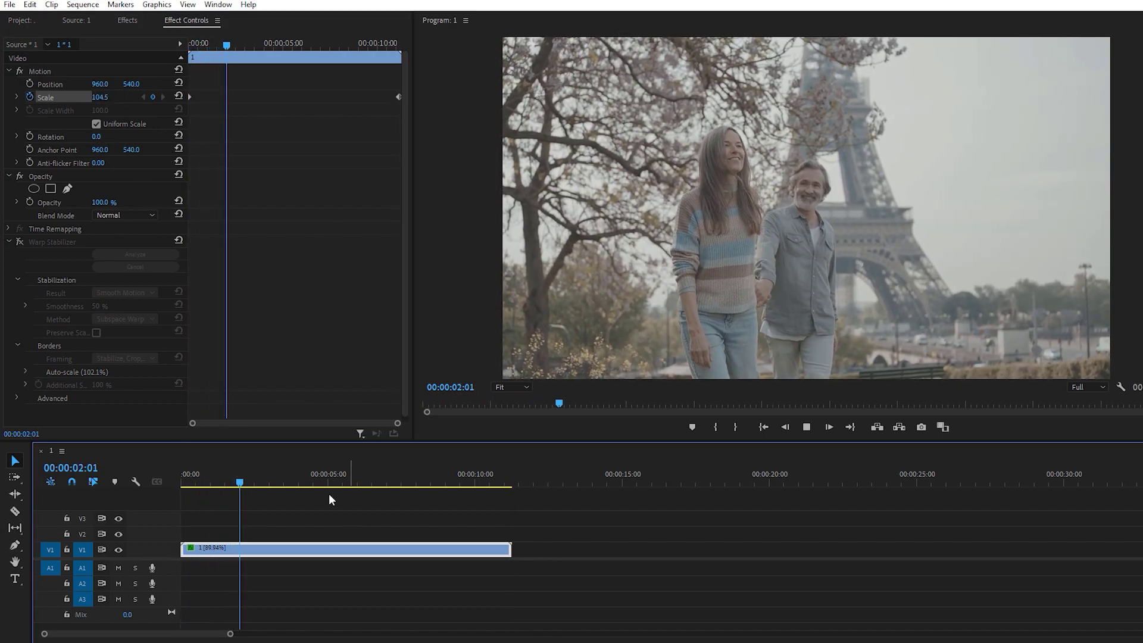
left_click_drag(316, 487, 206, 510)
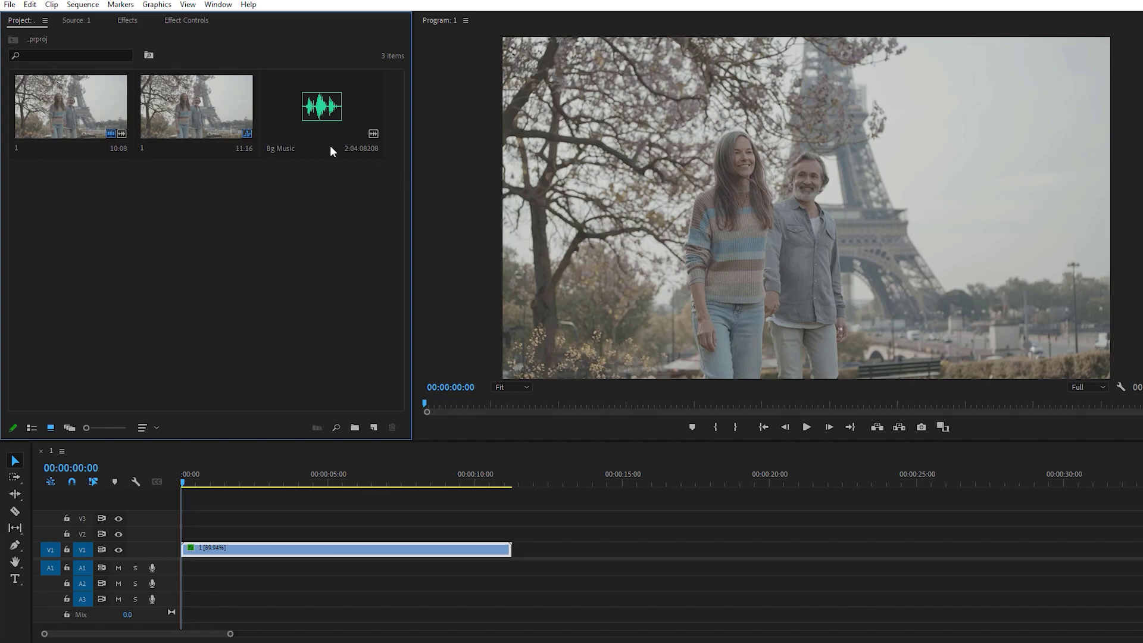
- Search the Effects panel for 'blur', select Gaussian Blur, and return to the Project bin
mouse_move(331, 147)
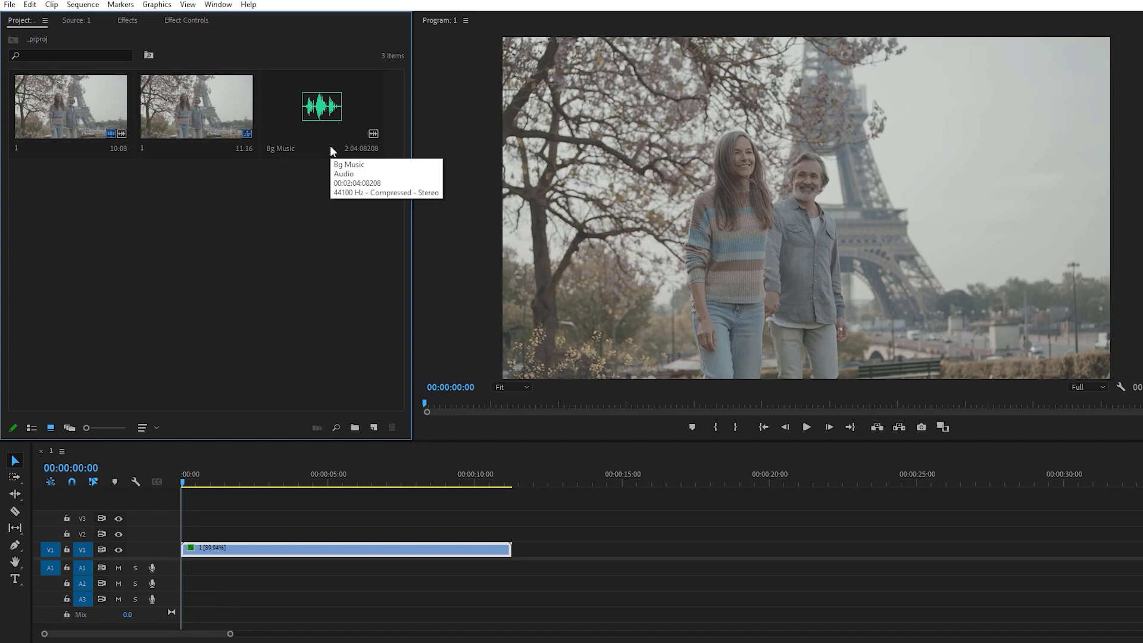
left_click(123, 24)
left_click(126, 40)
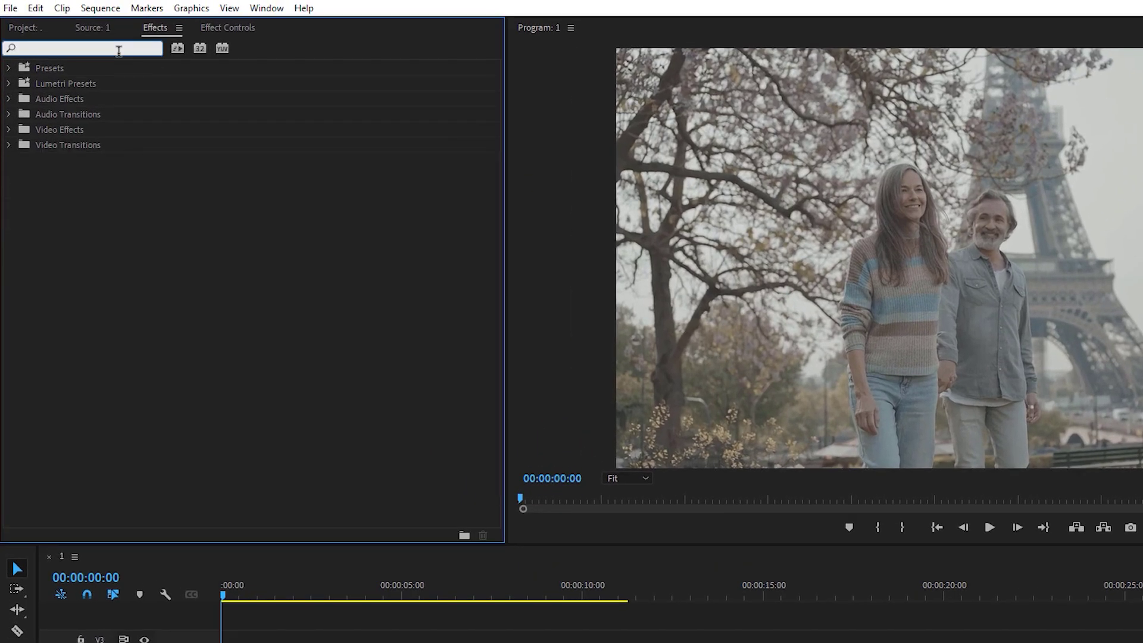
type("blur")
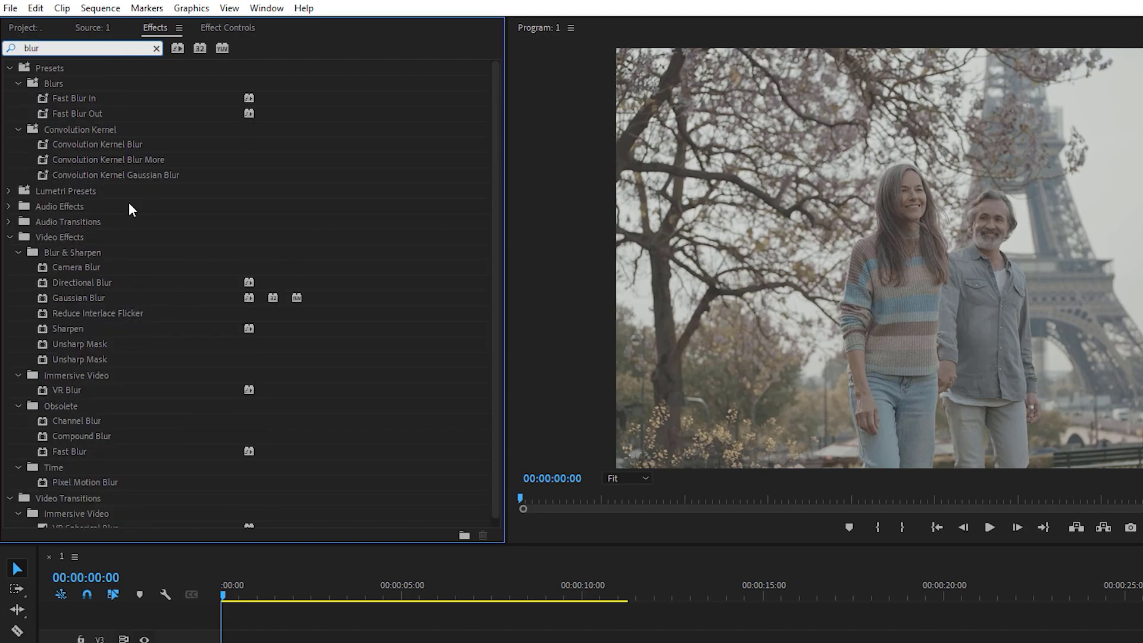
scroll(183, 264, "down", 1)
left_click(100, 297)
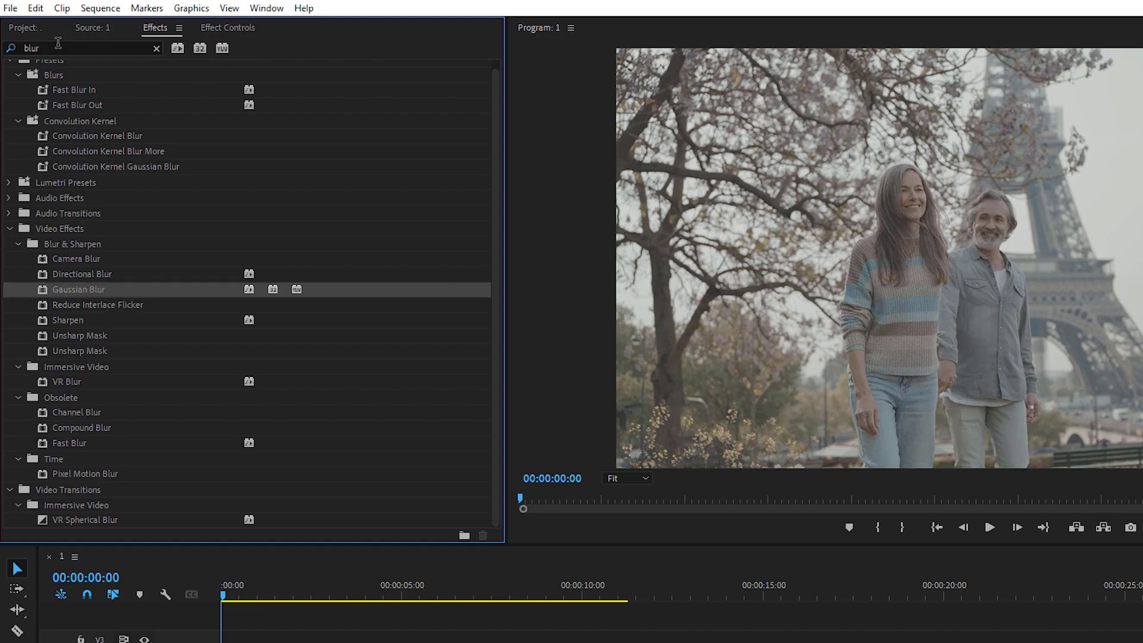
left_click(28, 28)
- Create an Adjustment Layer on V2 and stretch its end to match the Paris clip's end
left_click(457, 528)
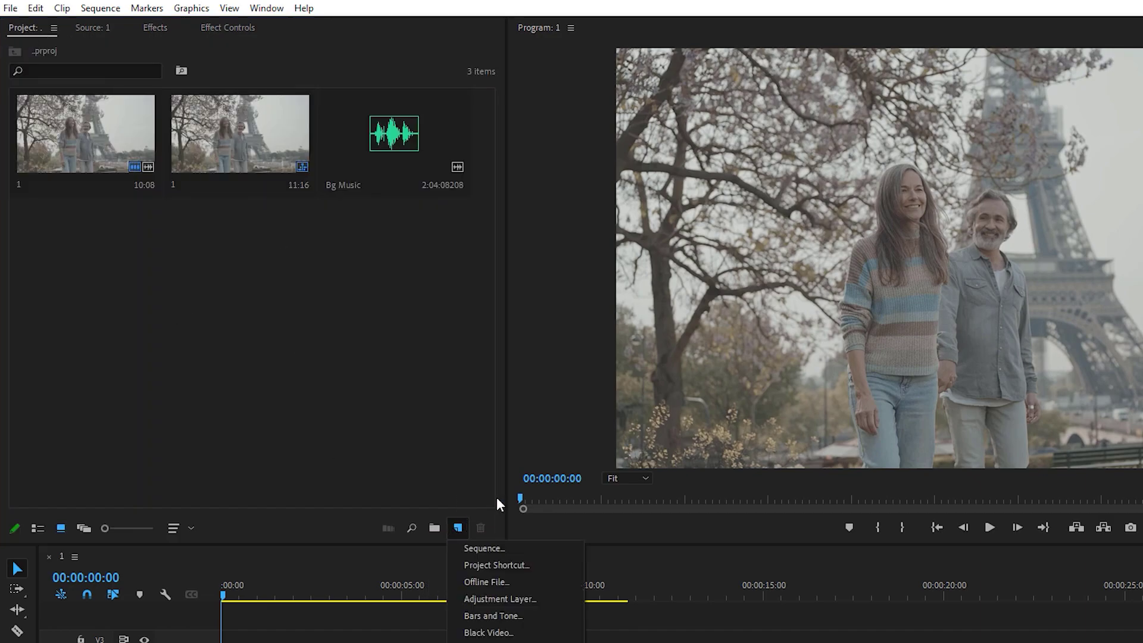
left_click(566, 598)
left_click(752, 463)
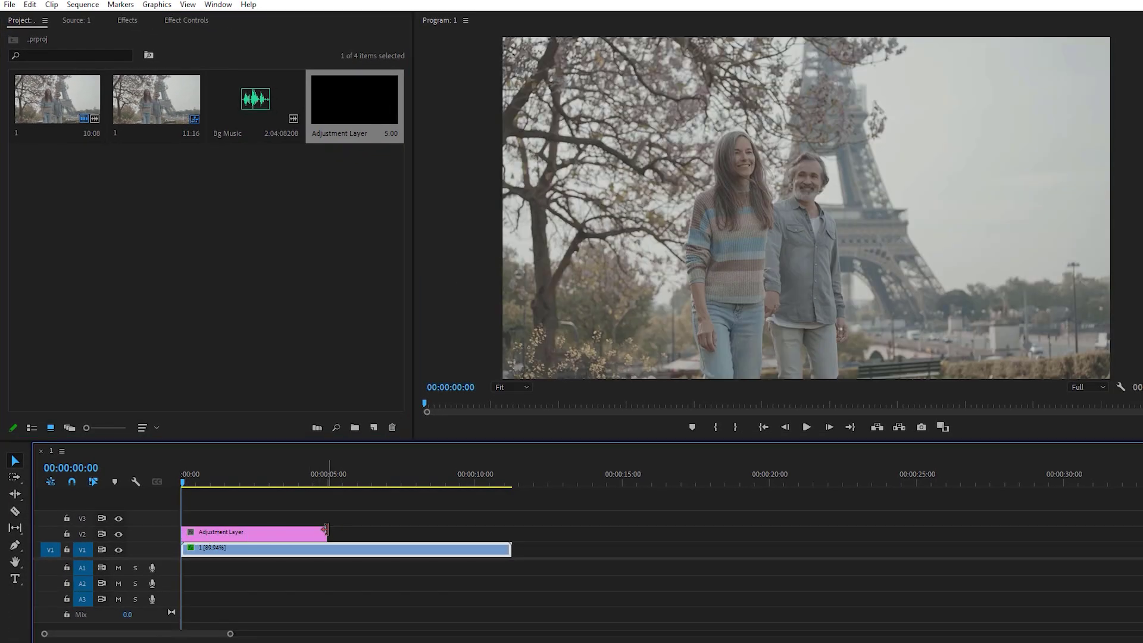
left_click_drag(326, 532, 507, 525)
left_click_drag(516, 524, 511, 527)
- Apply Gaussian Blur from the Effects panel to the adjustment layer
left_click(187, 23)
left_click(126, 20)
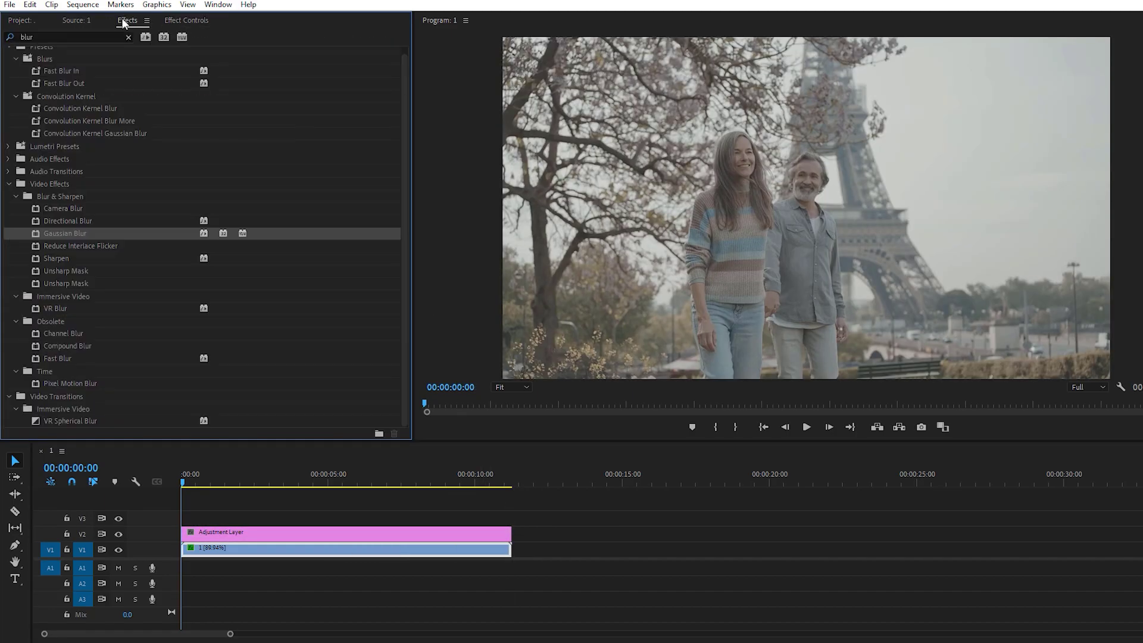
left_click_drag(71, 237, 320, 534)
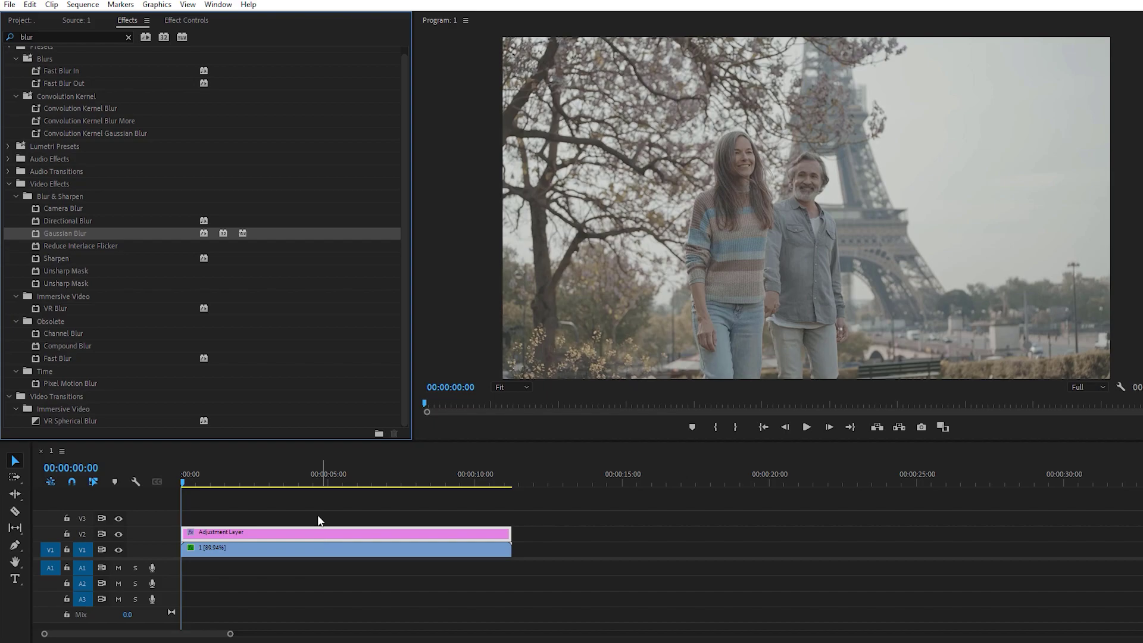
- Add an ellipse mask to the adjustment layer's Gaussian Blur, stretched tall and wide around the couple
left_click(181, 23)
left_click(279, 534)
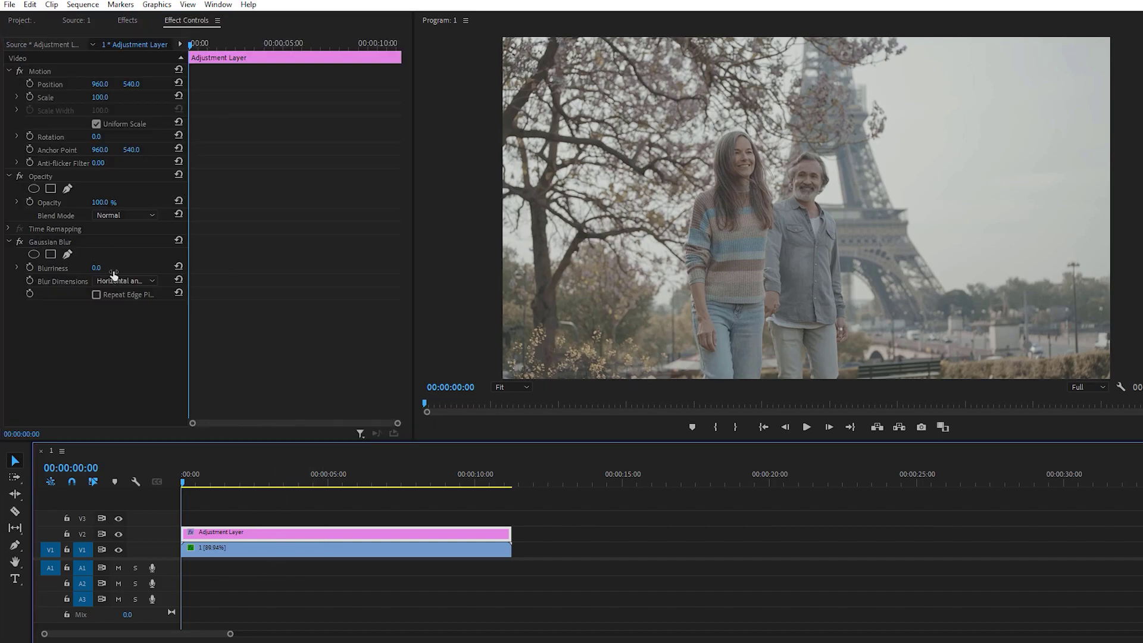
left_click(34, 254)
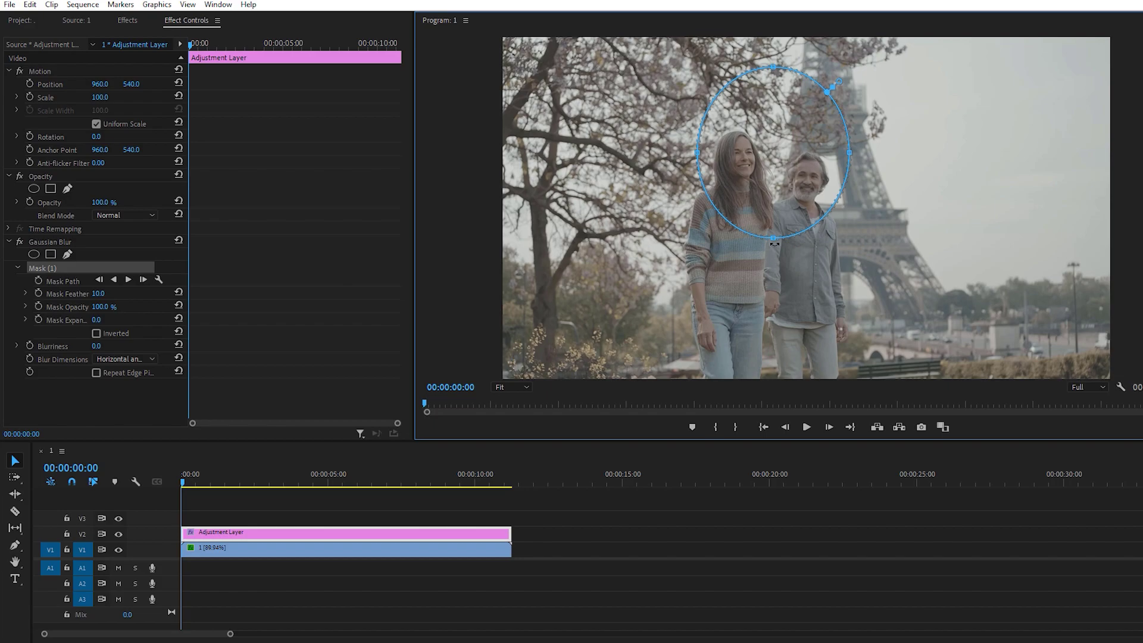
left_click_drag(773, 237, 773, 396)
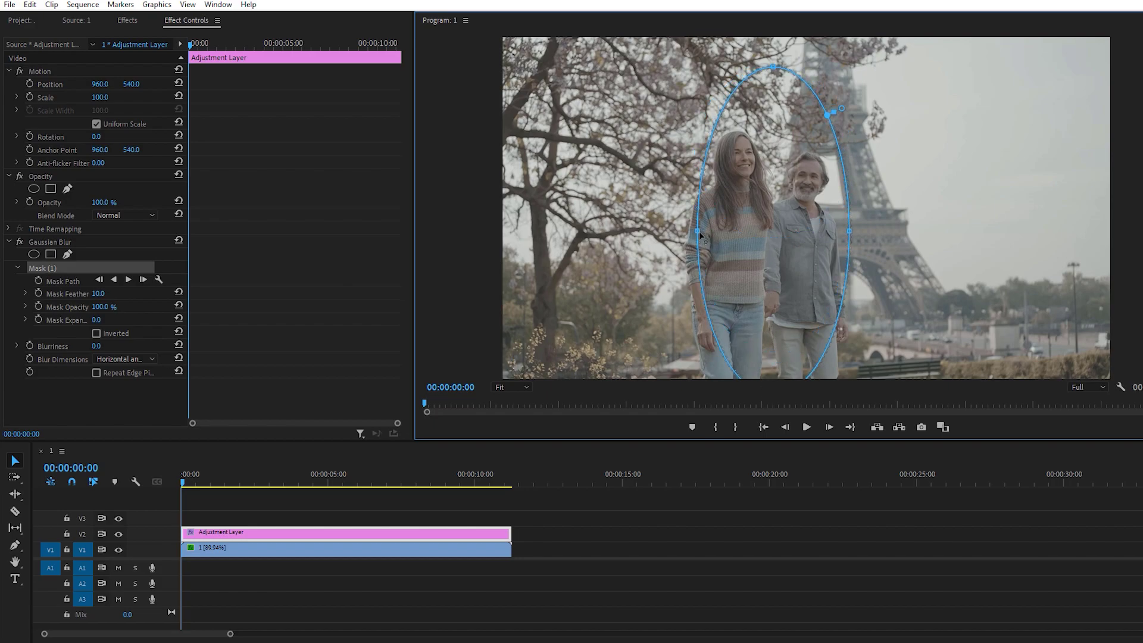
left_click_drag(701, 235, 666, 235)
left_click_drag(851, 235, 891, 239)
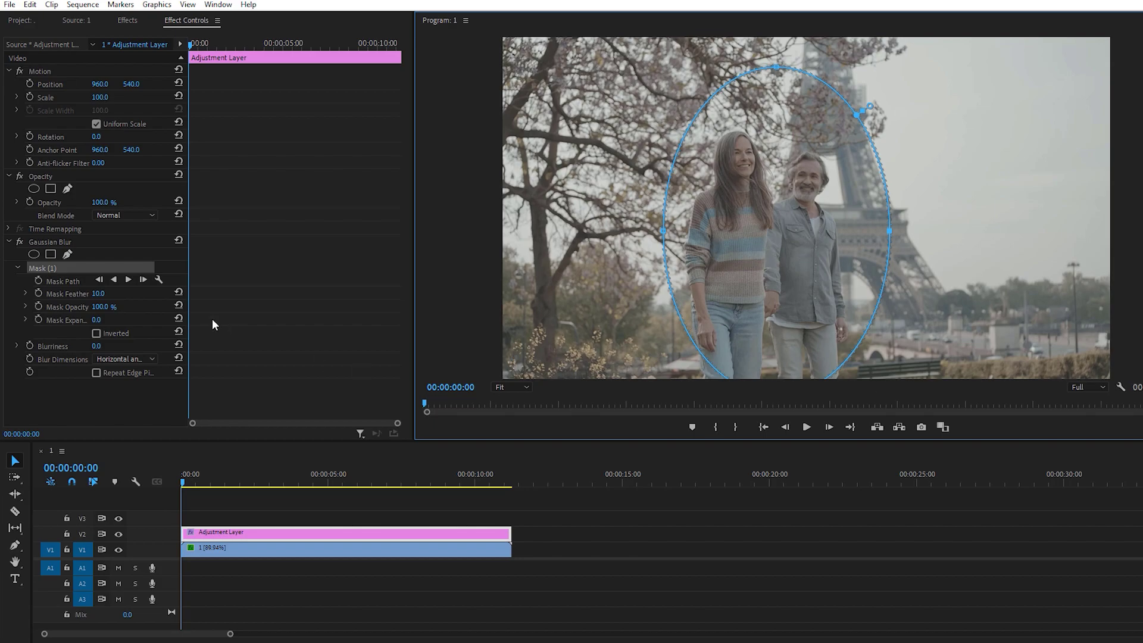
left_click(97, 346)
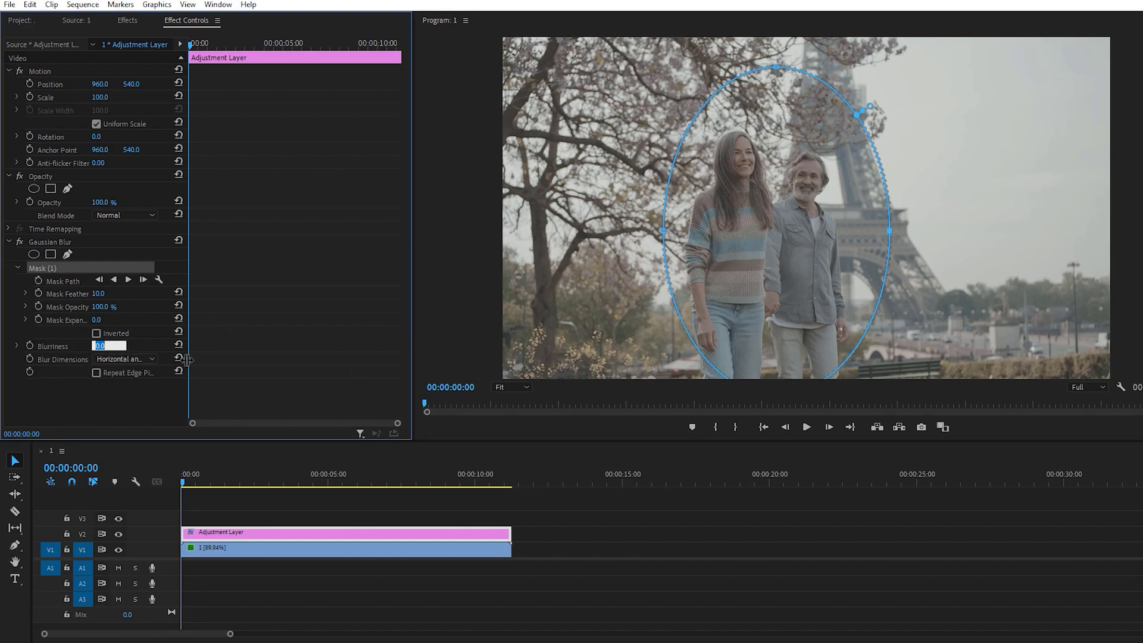
- Set Blurriness to 10 and invert the mask so the background blurs, previewing the result
type("10")
key("Return")
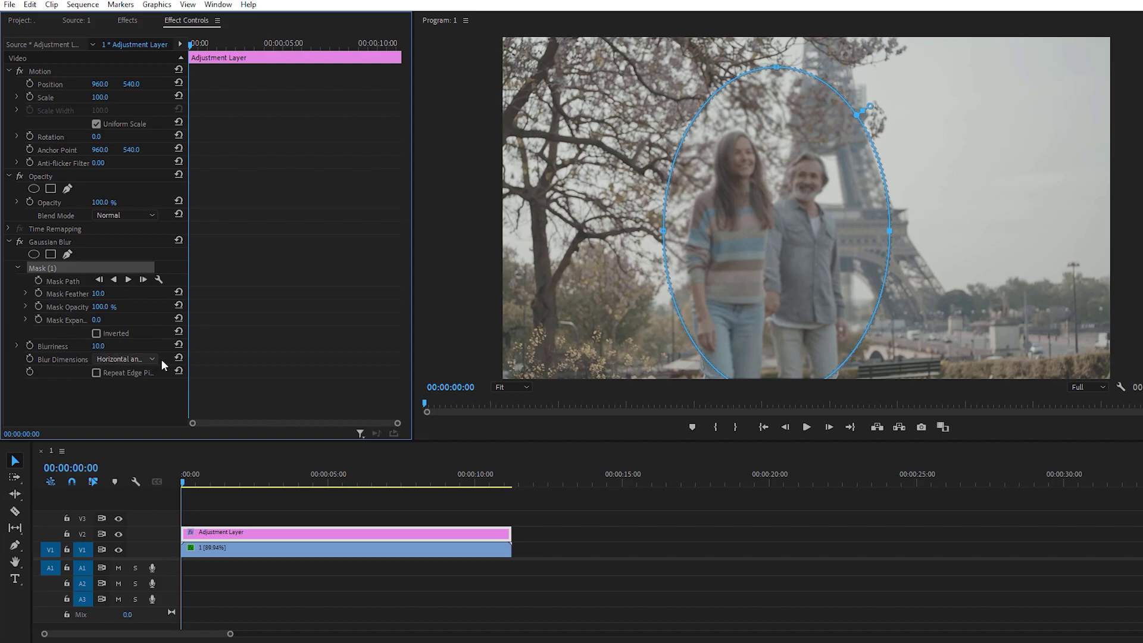
left_click(96, 334)
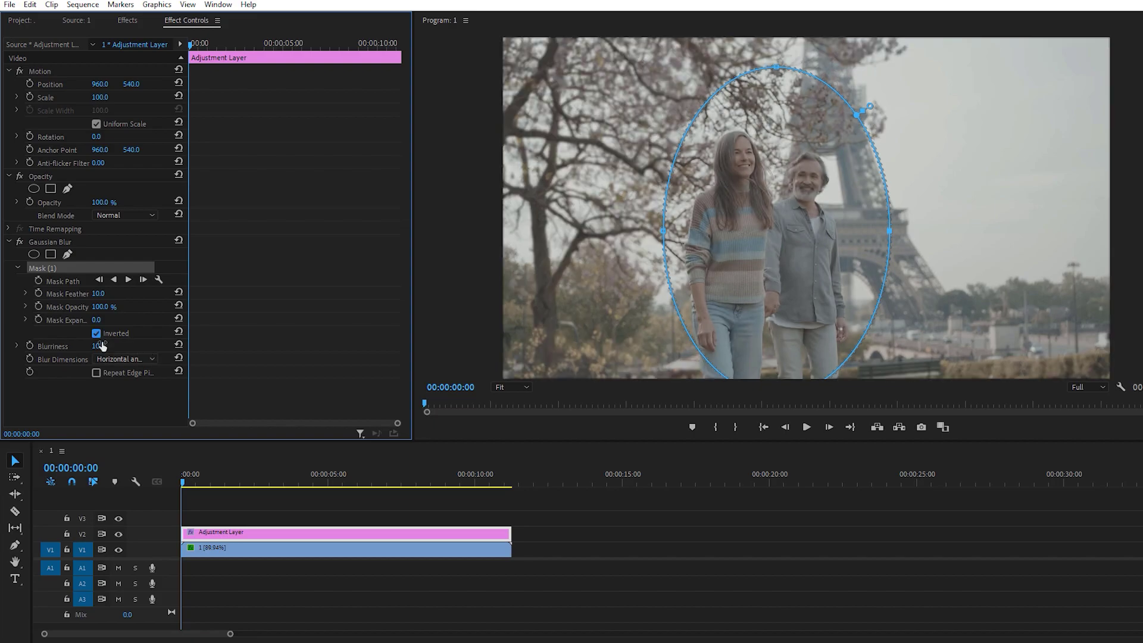
left_click(967, 281)
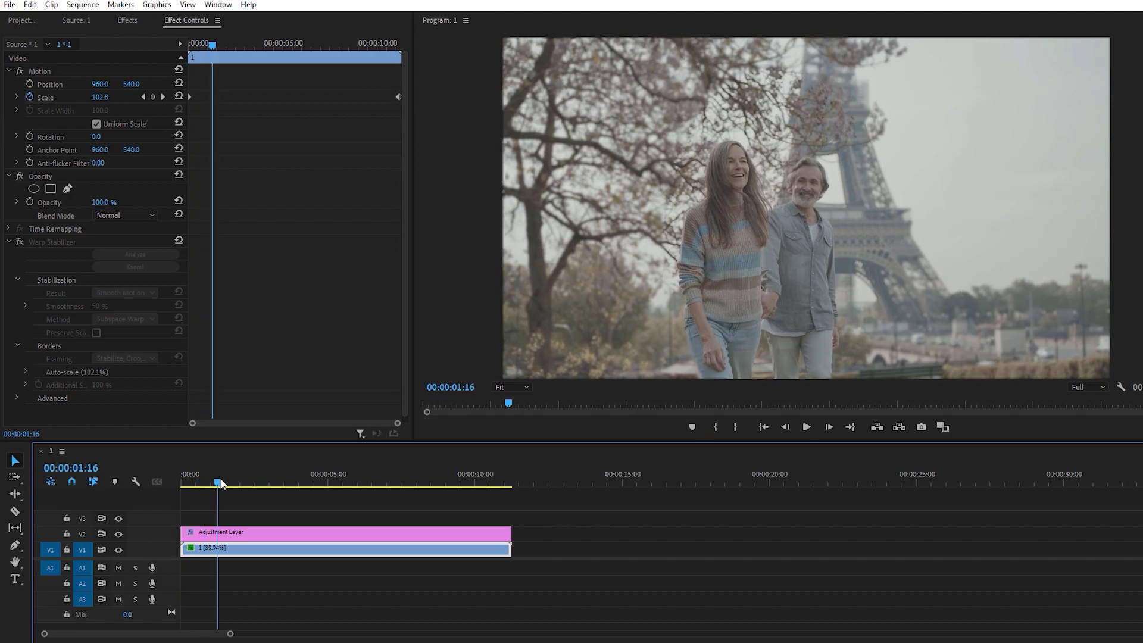
left_click_drag(219, 478, 320, 492)
left_click(249, 532)
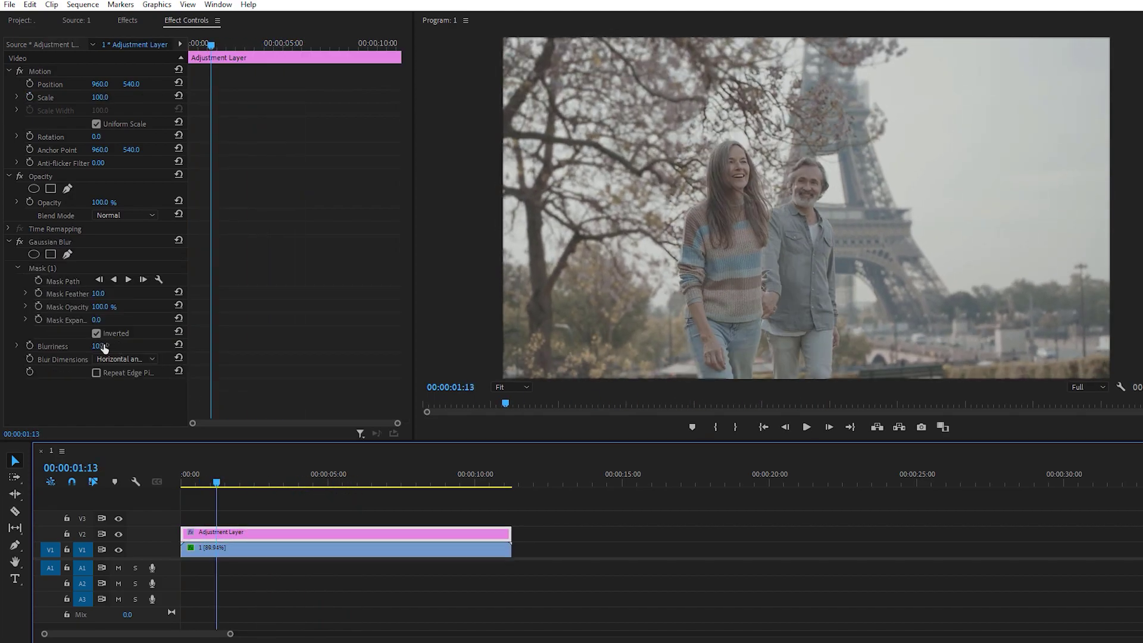
- Lower Blurriness to 8 and enable Repeat Edge Pixels, scrubbing to review the blur
left_click(102, 346)
type("8")
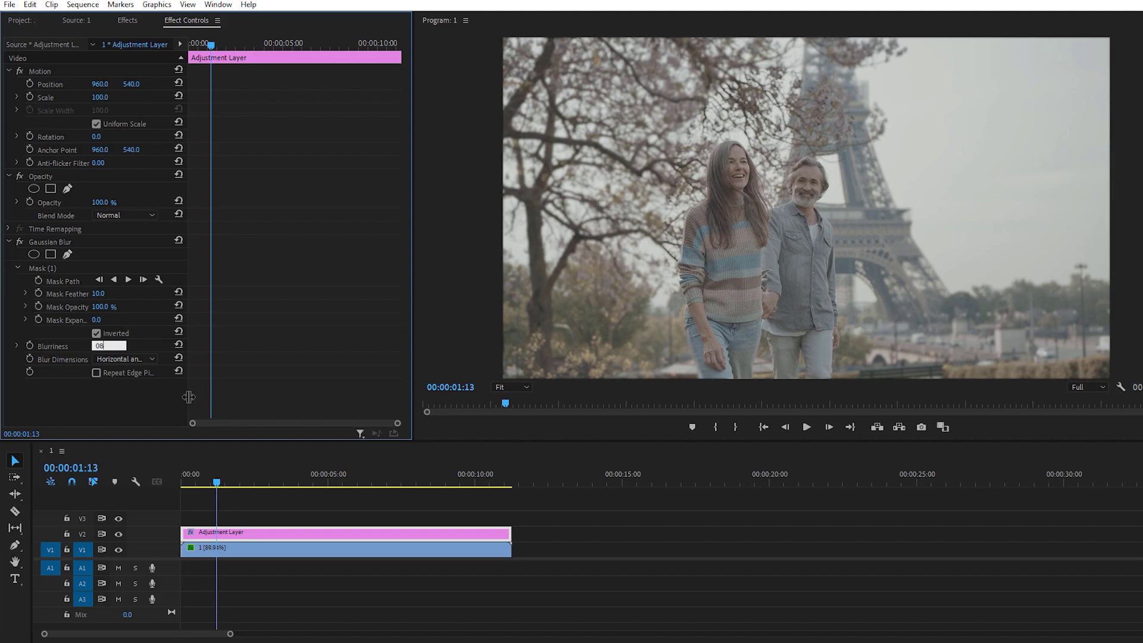
key("Return")
mouse_move(246, 486)
left_mouse_down()
mouse_move(414, 498)
mouse_move(234, 493)
left_mouse_up()
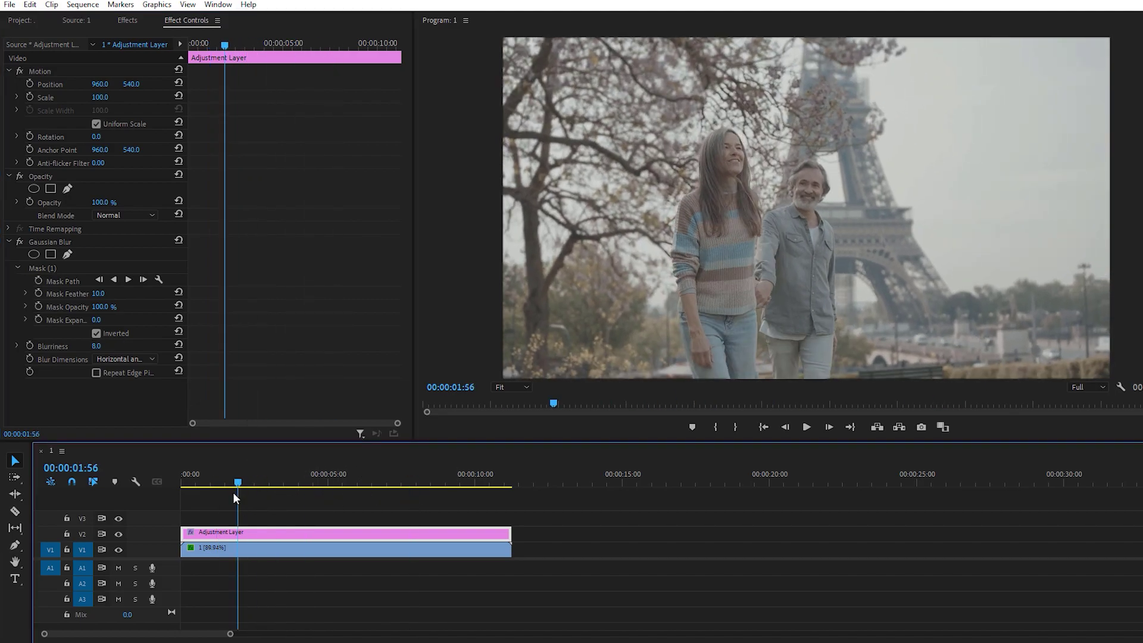
left_click(96, 373)
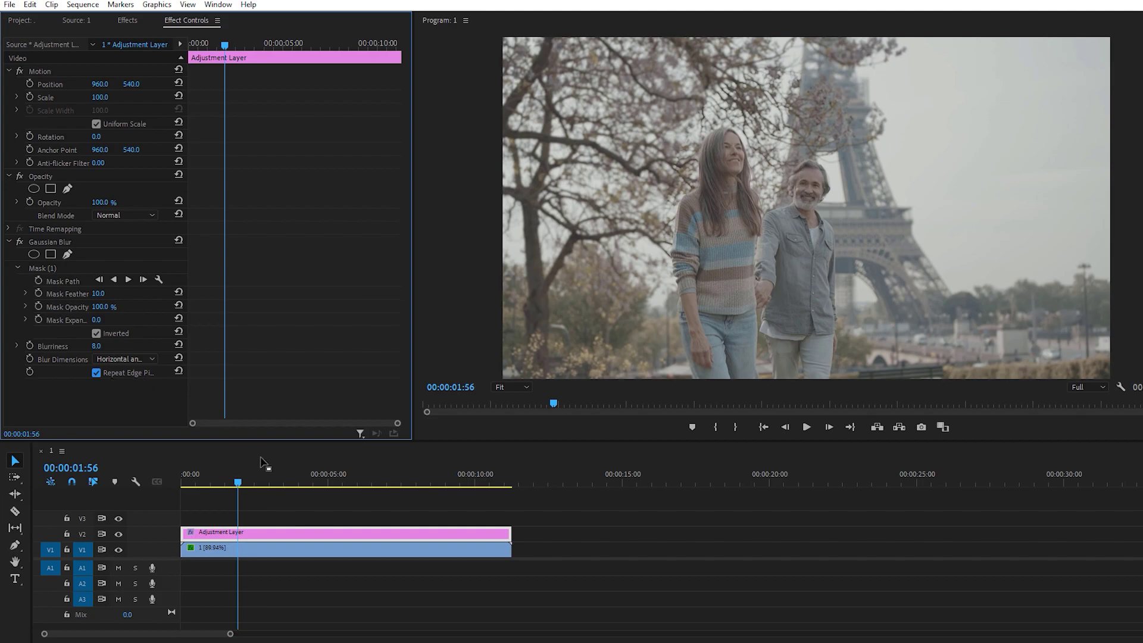
left_click_drag(236, 486, 299, 506)
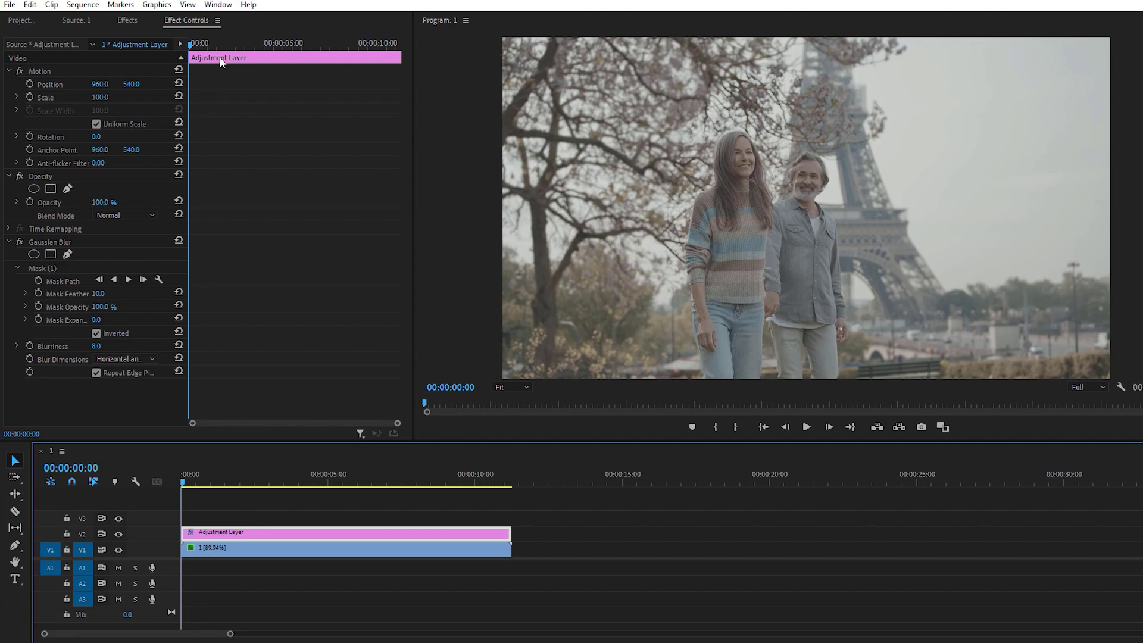
left_click(217, 5)
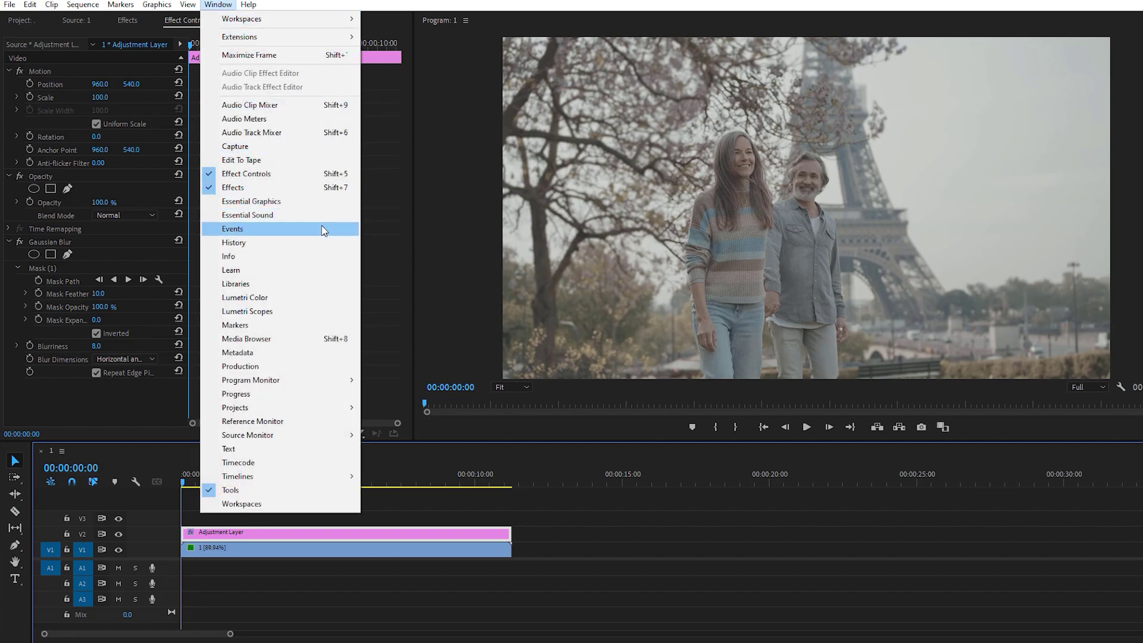
- Apply the Lut's - WGFX (10) creative look in the Lumetri Color panel
left_click(321, 298)
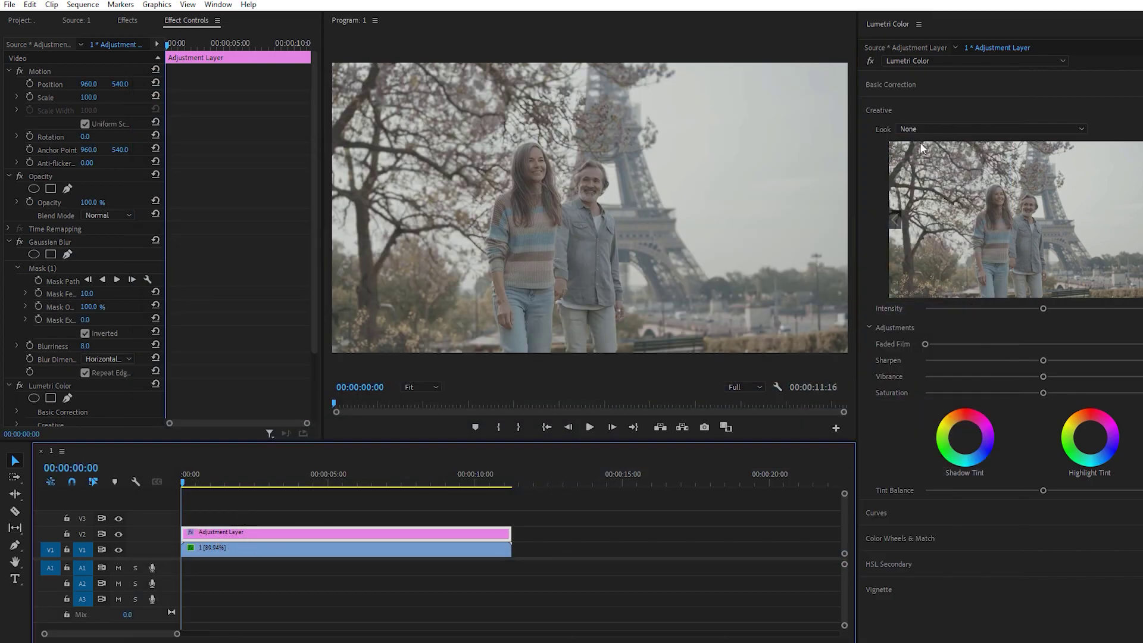
left_click(928, 127)
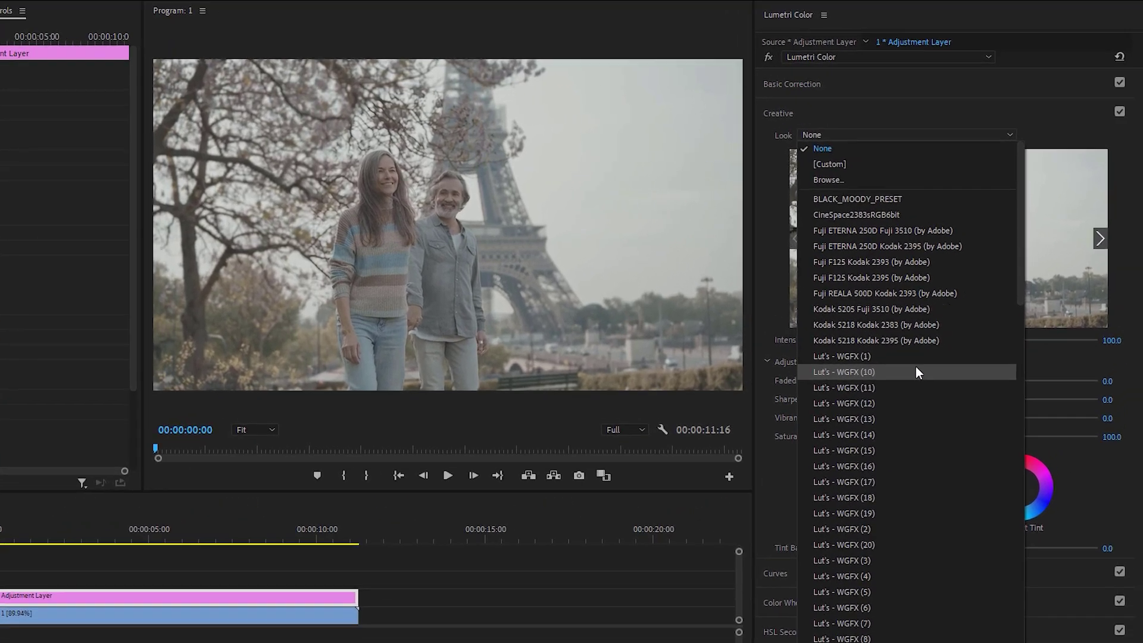
left_click(1004, 330)
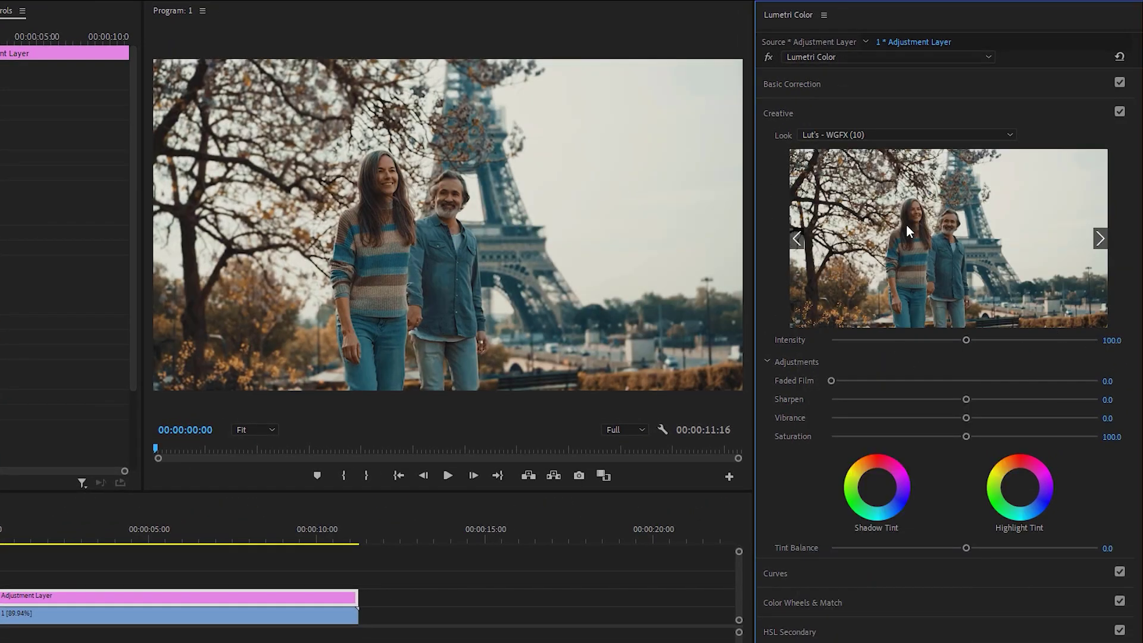
- Set the look's Intensity to 80 and expand Basic Correction
left_click(1127, 340)
type("75")
key("Return")
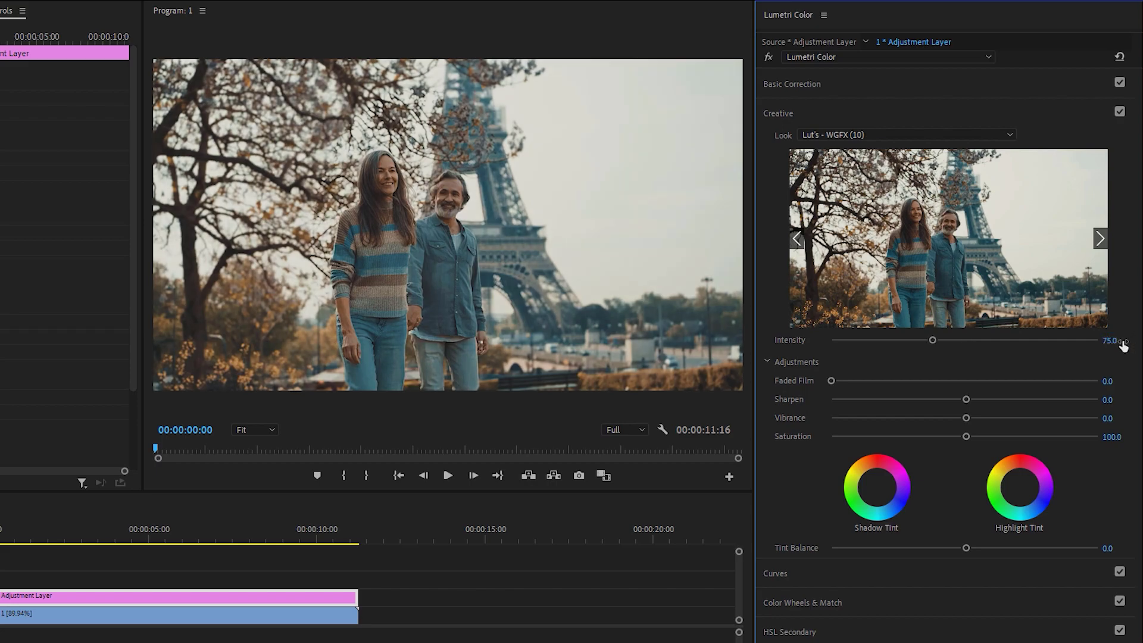
left_click(1119, 344)
type("80")
key("Return")
left_click(824, 95)
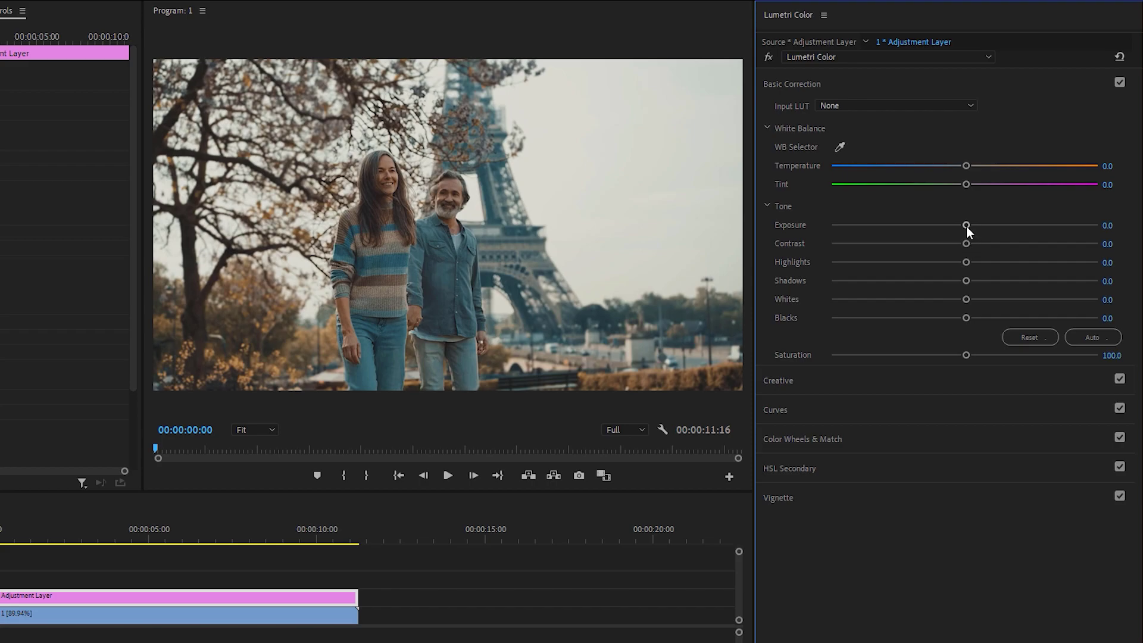
- Drag the tone sliders to Exposure 0.3, Contrast 21.9, Highlights 11.2, Shadows -11.8, Whites 17.6, Blacks -15.0, then collapse the sections
left_click_drag(966, 225, 988, 299)
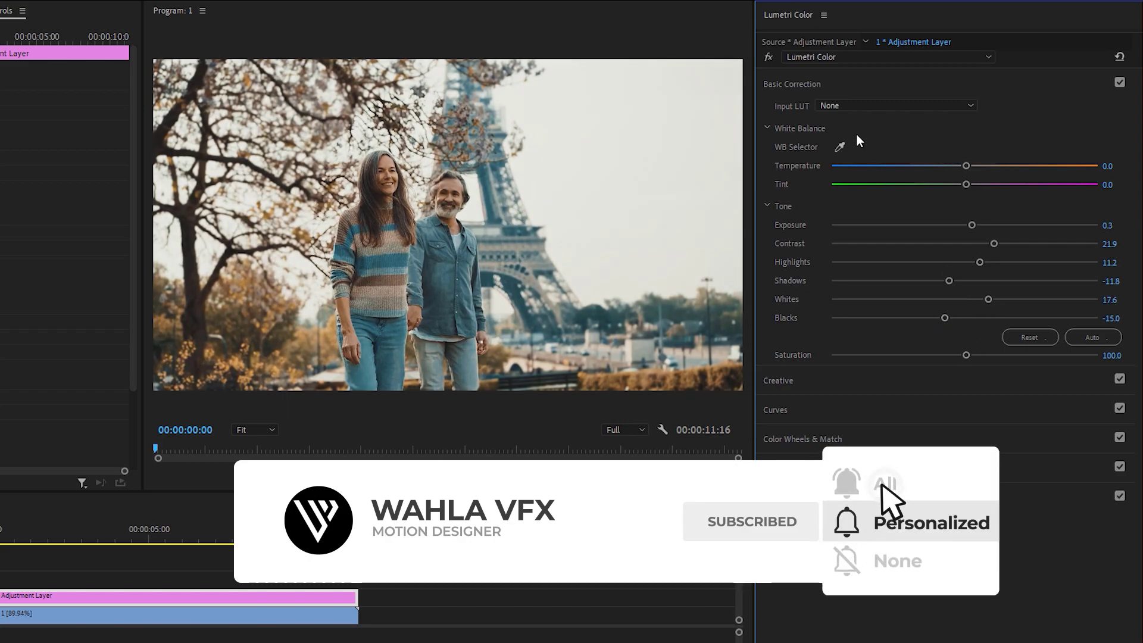
left_click(795, 85)
left_click(775, 142)
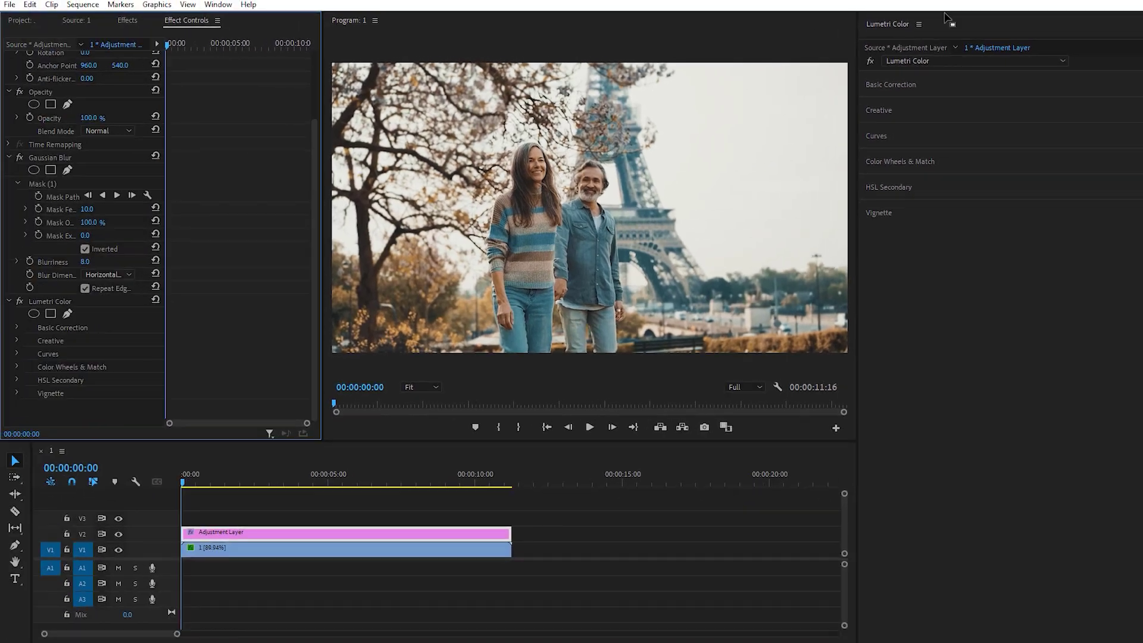
- Close the Lumetri Color panel and preview the grade at 00:00:03:10
left_click(824, 15)
left_click(936, 28)
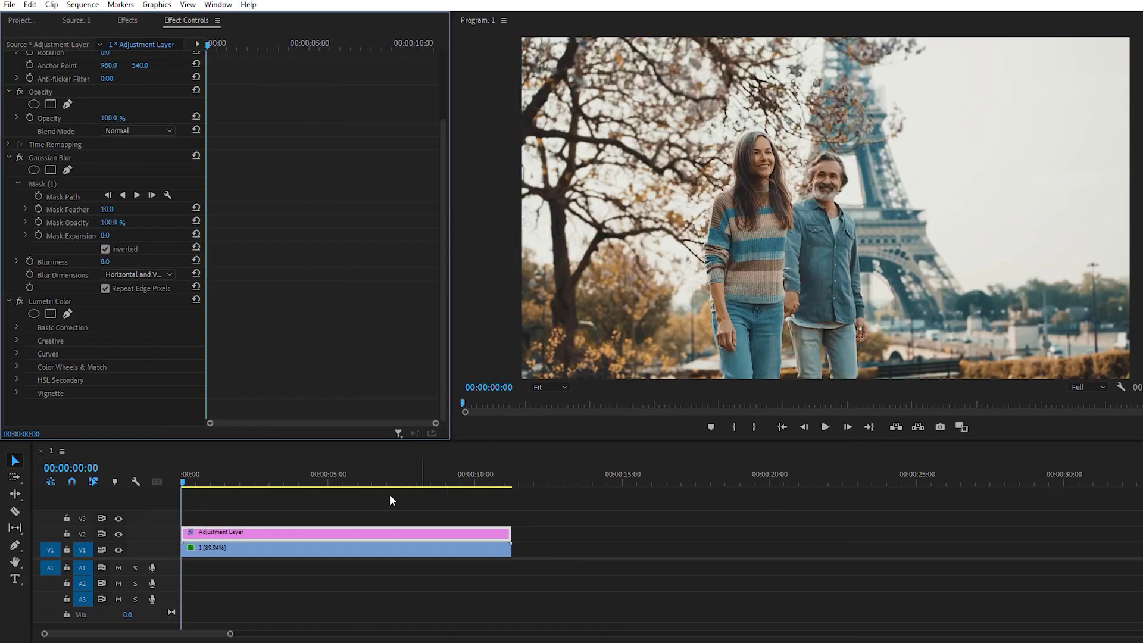
left_click_drag(177, 484, 378, 496)
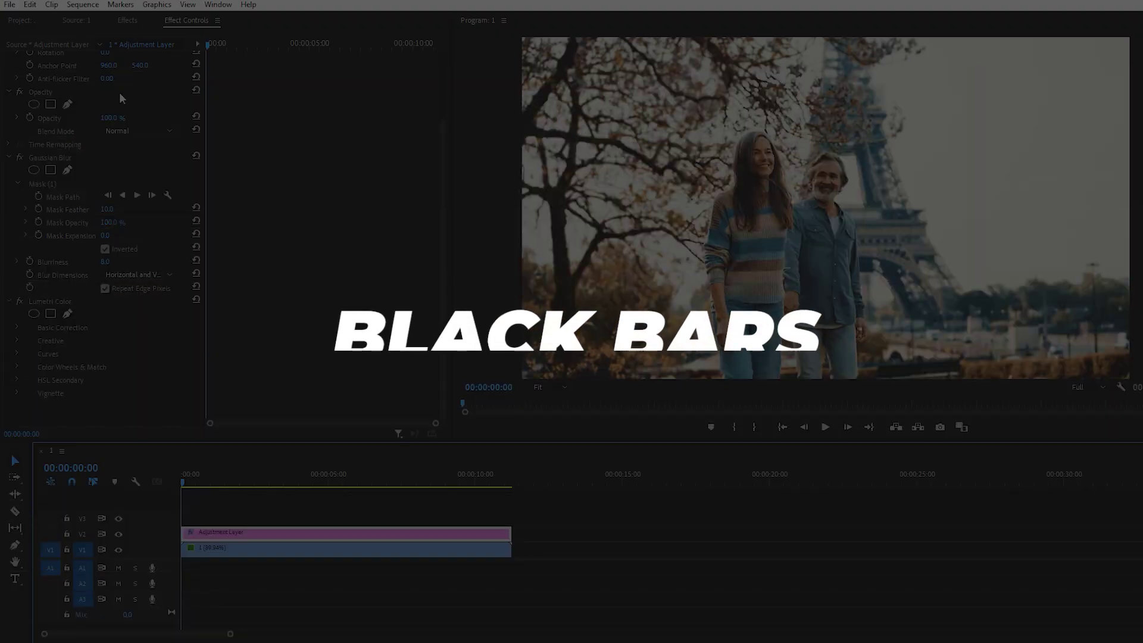
left_click(19, 22)
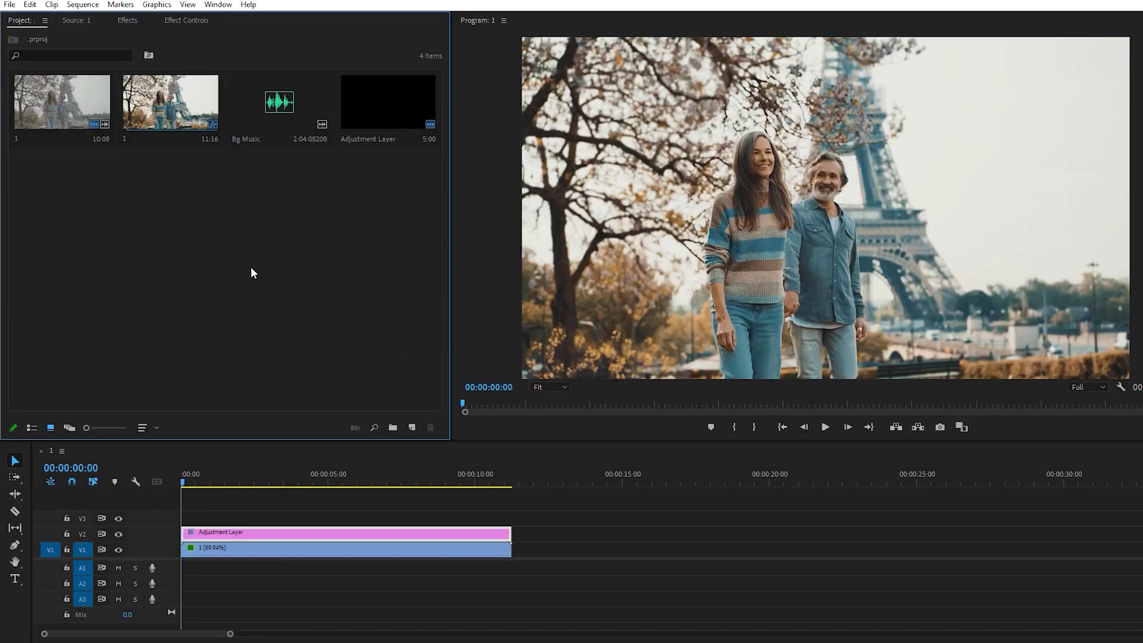
- Create a new adjustment layer and place it on V3 spanning the full clip
left_click(412, 427)
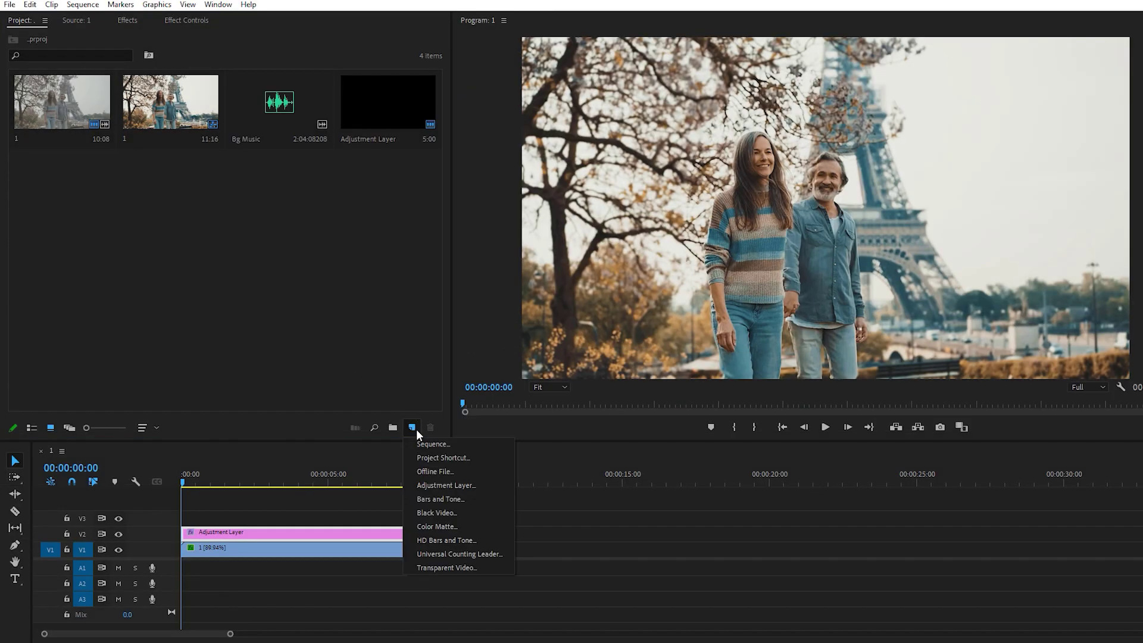
left_click(496, 485)
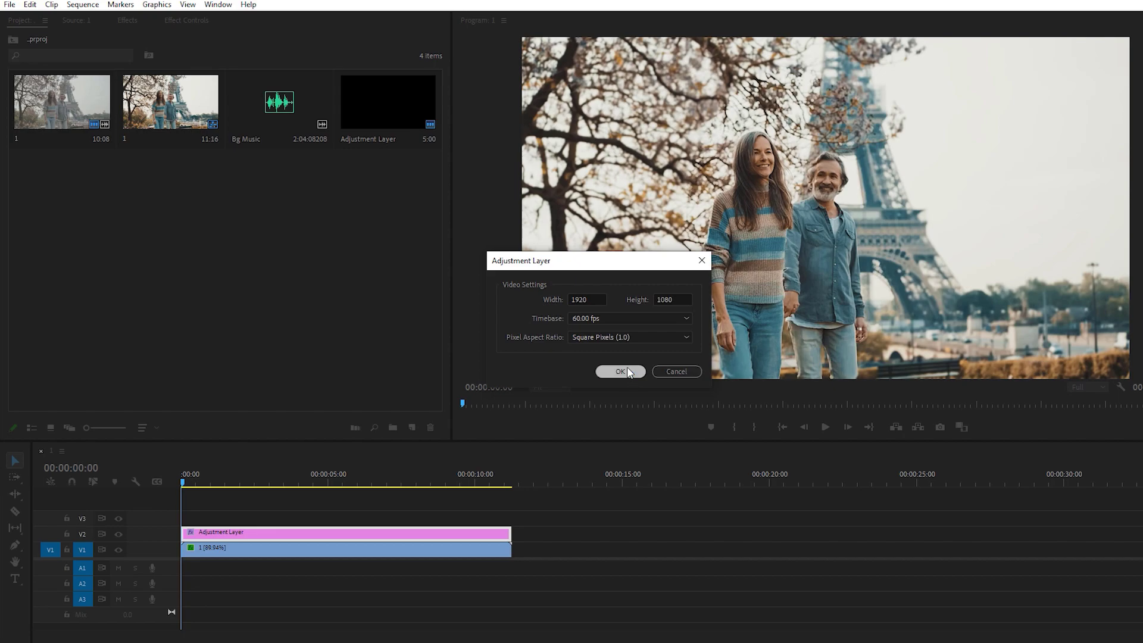
left_click(628, 372)
left_click_drag(52, 204, 186, 517)
left_click_drag(327, 517, 511, 515)
left_click(183, 23)
- Apply the Crop effect to the V3 adjustment layer
left_click(122, 21)
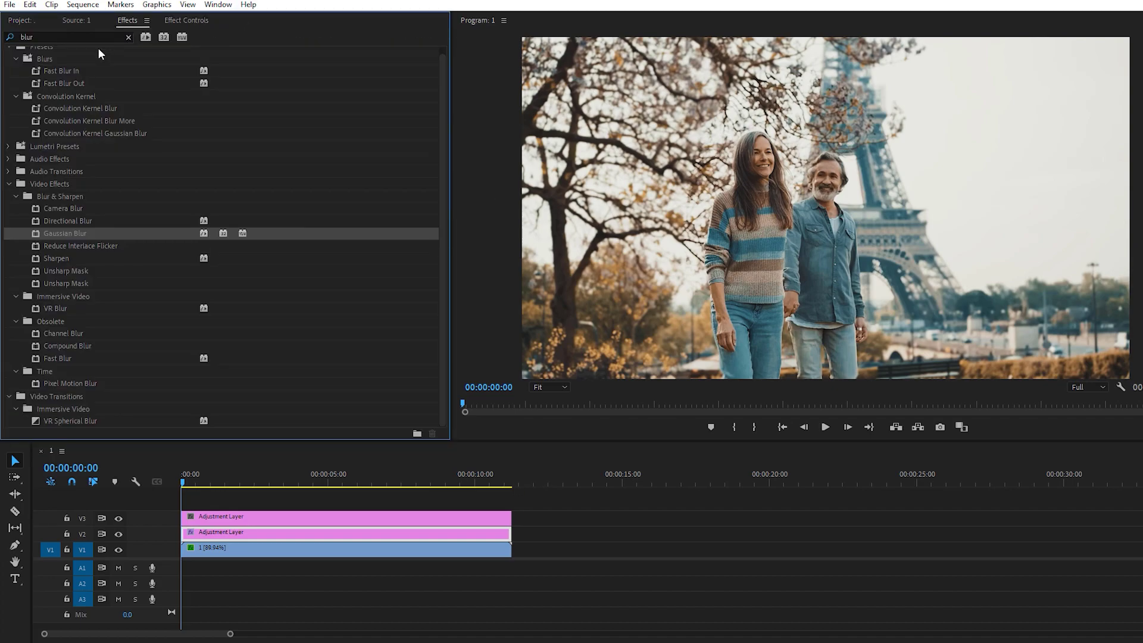
left_click(131, 37)
type("crop")
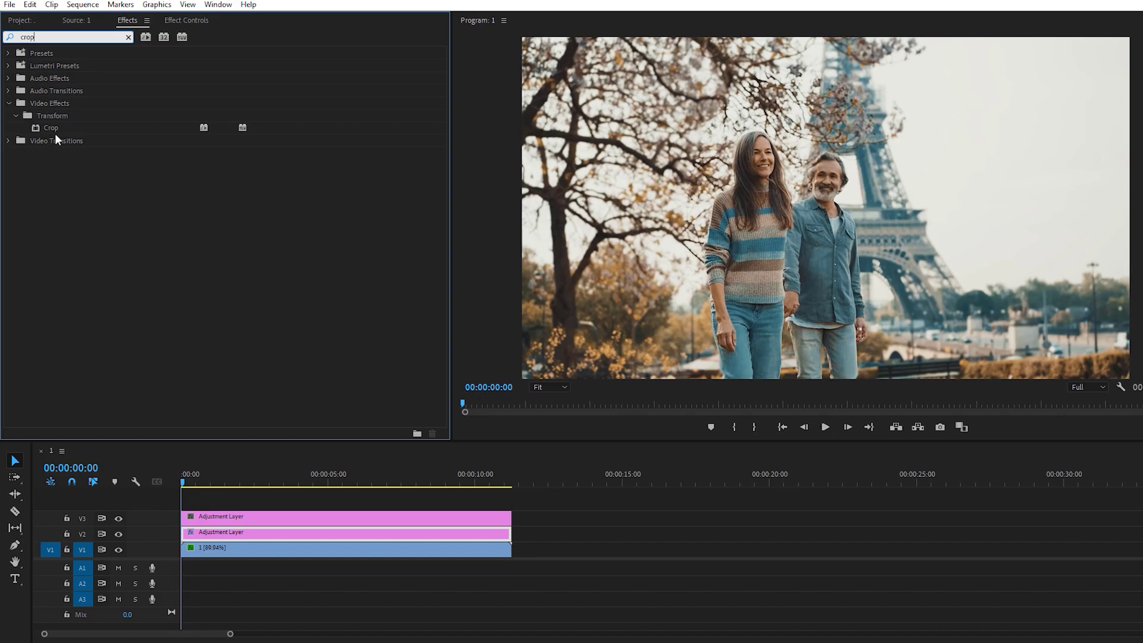
left_click_drag(54, 130, 429, 523)
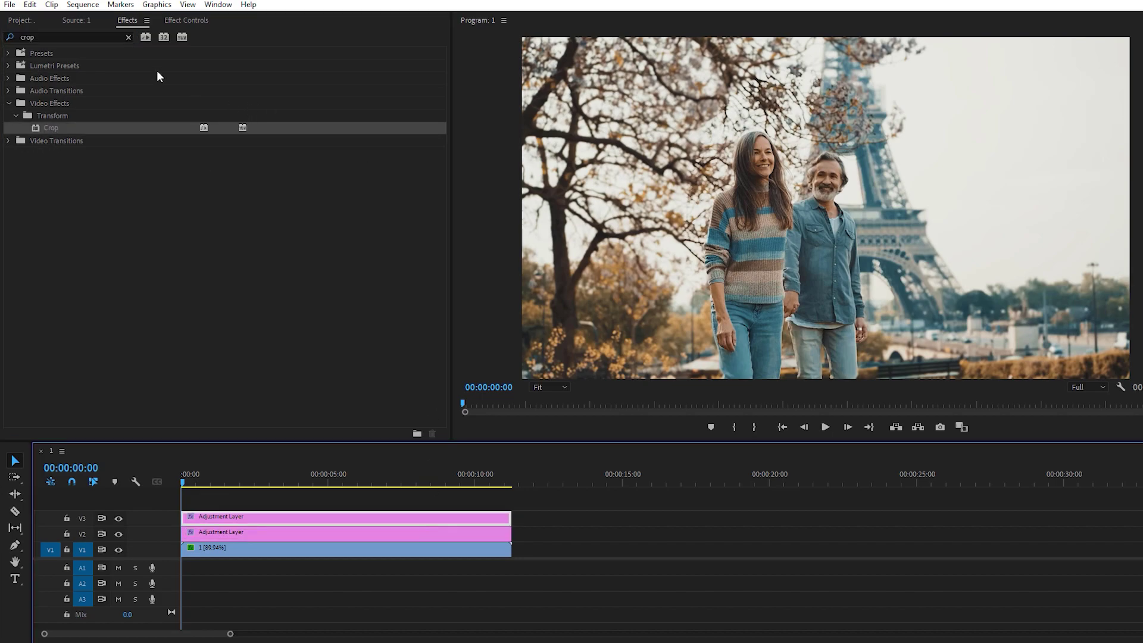
- Set Crop Bottom and Top to 10% and scrub to check the letterbox
left_click(186, 20)
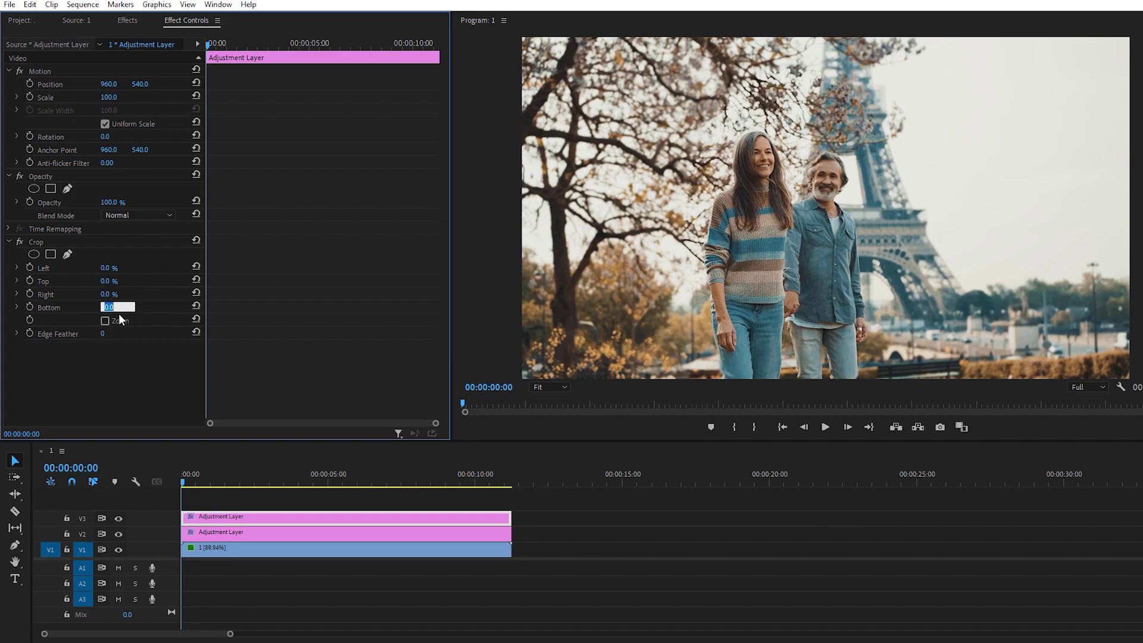
type("10")
key("Return")
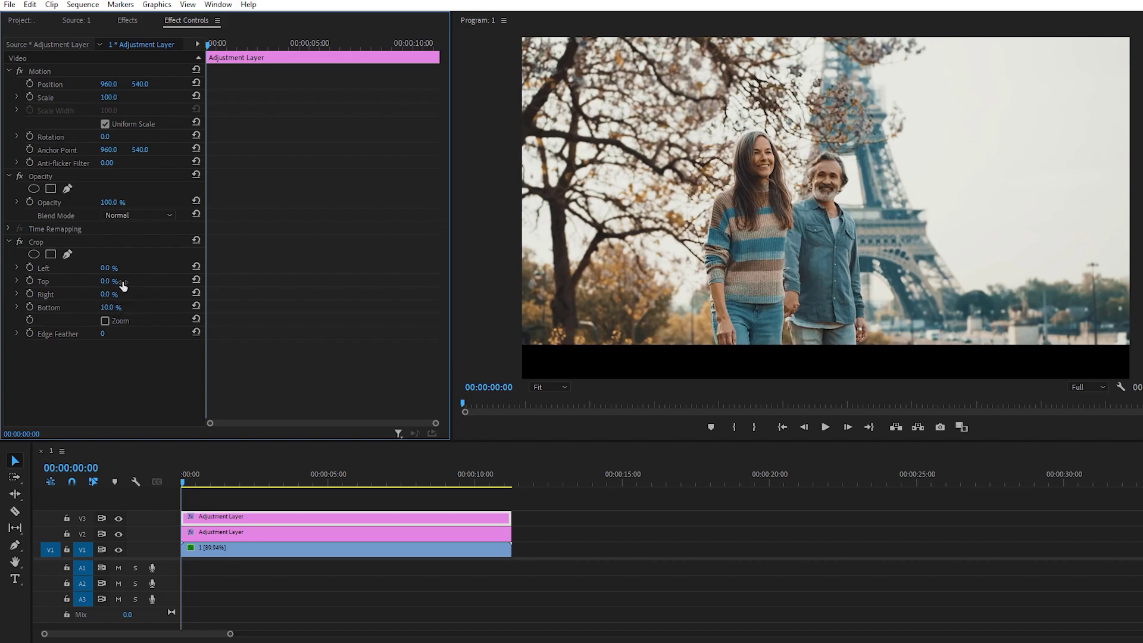
left_click(109, 281)
type("10")
key("Return")
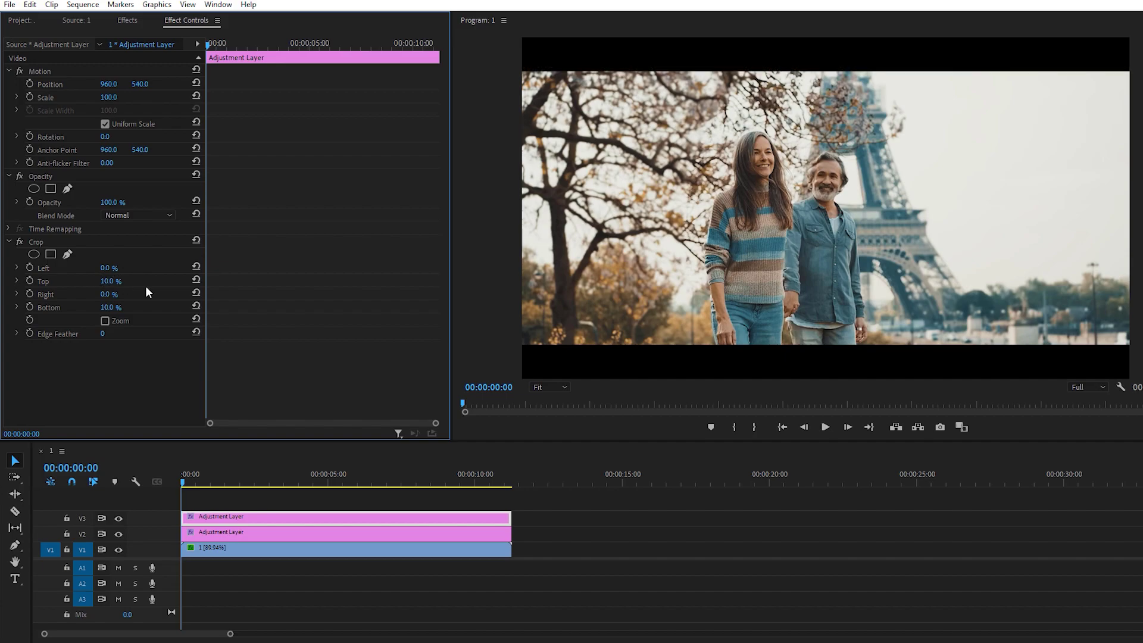
left_click(343, 492)
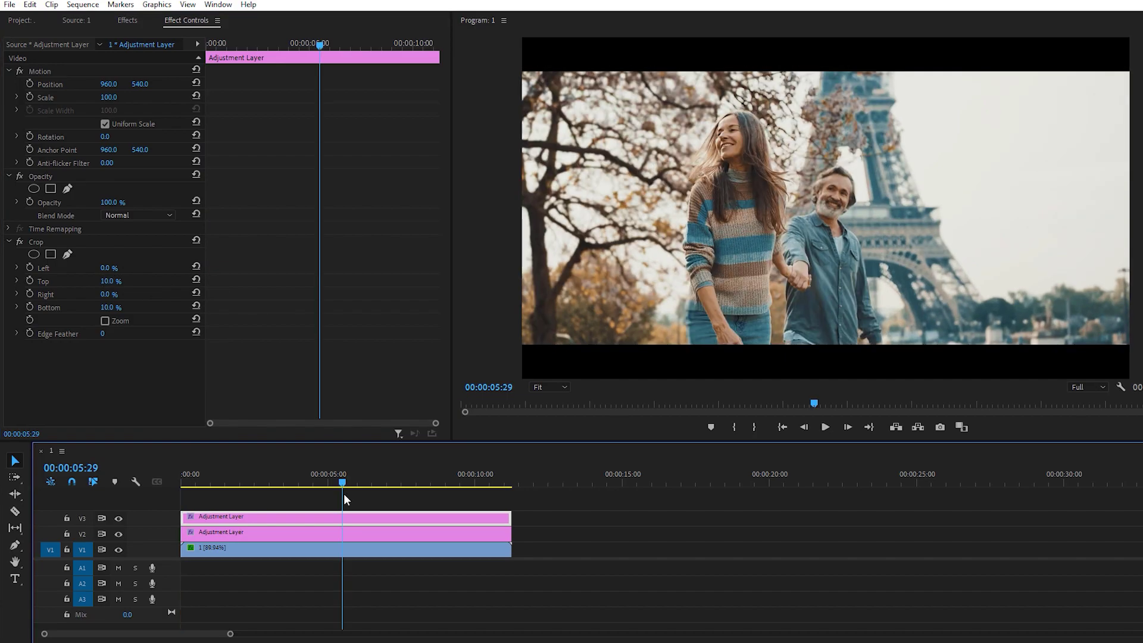
left_click_drag(344, 496, 214, 477)
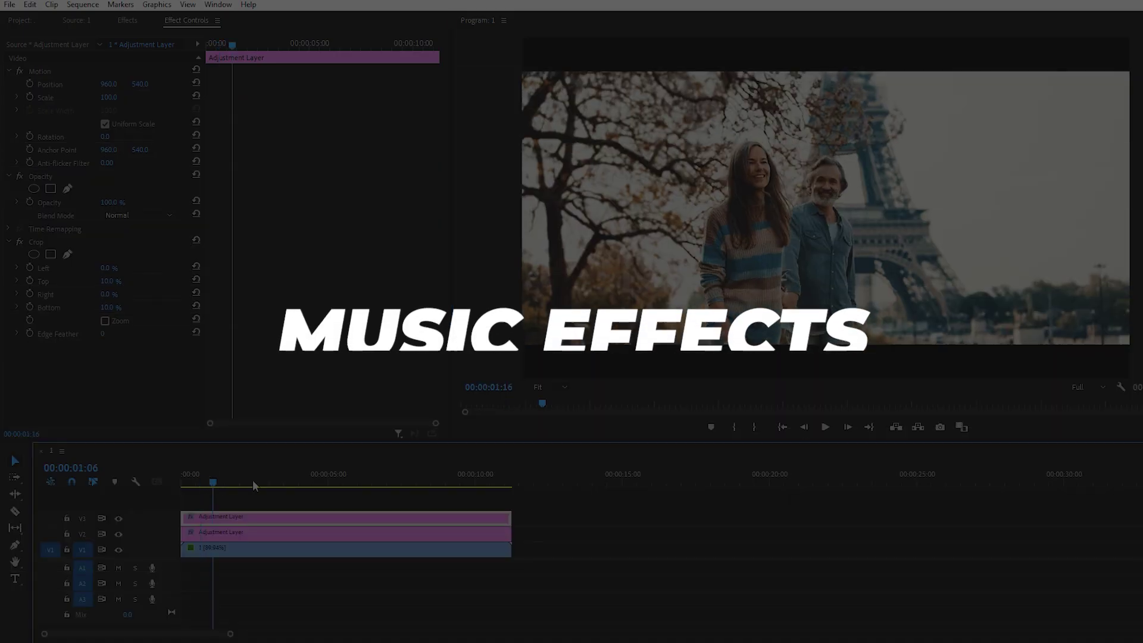
- Scrub the sequence back near the start, then show the Project panel's media items
left_click(341, 486)
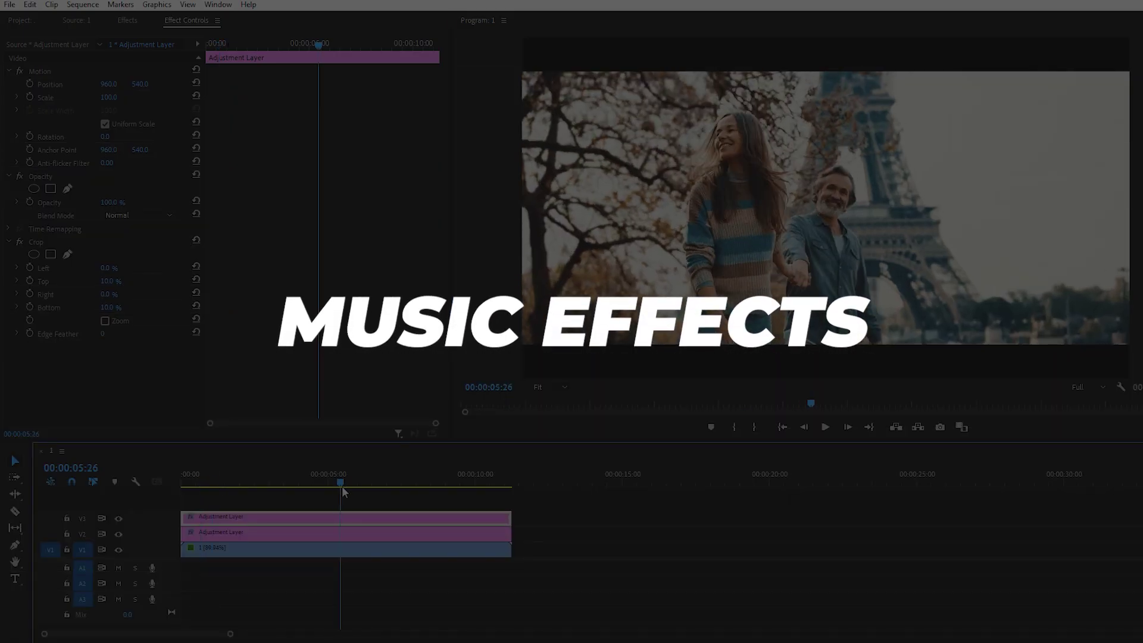
left_click(263, 480)
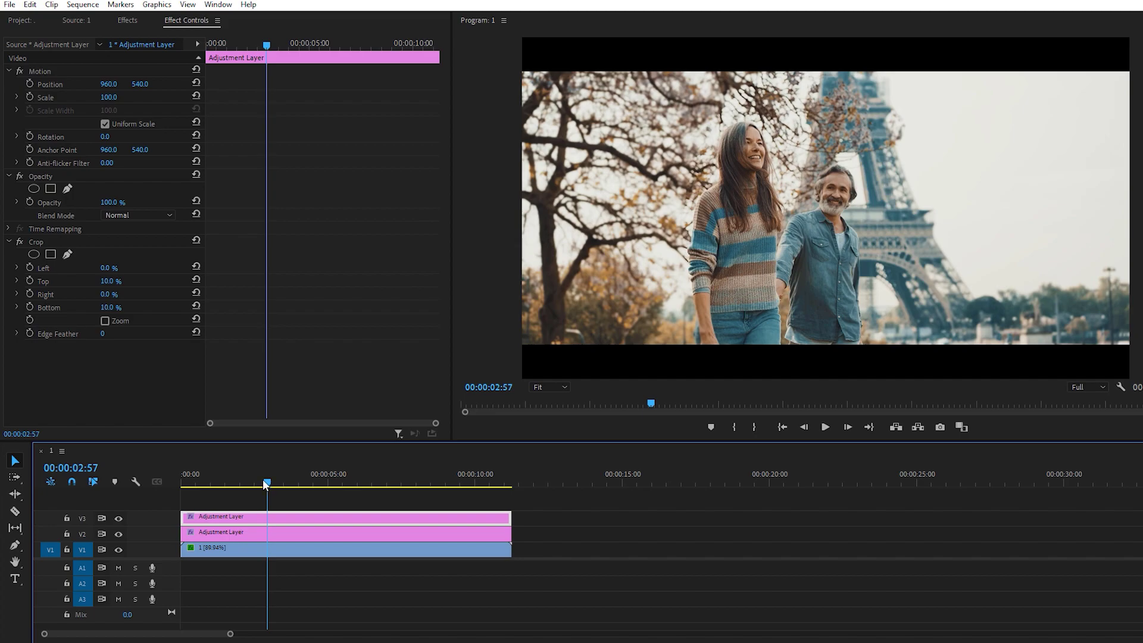
left_click_drag(262, 480, 199, 480)
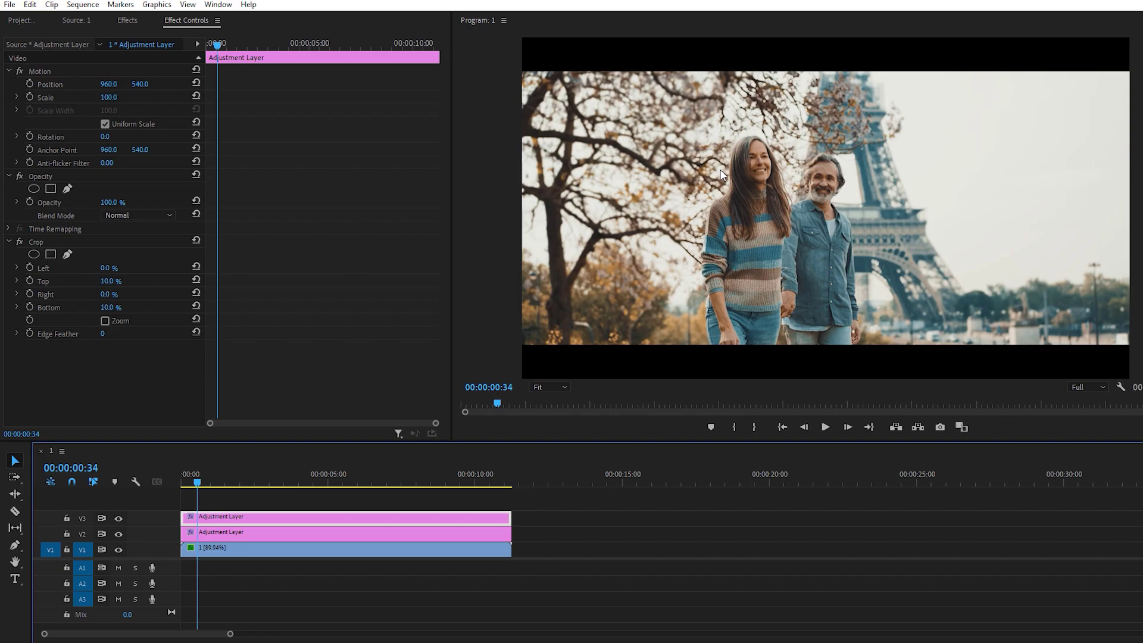
key("shift+1")
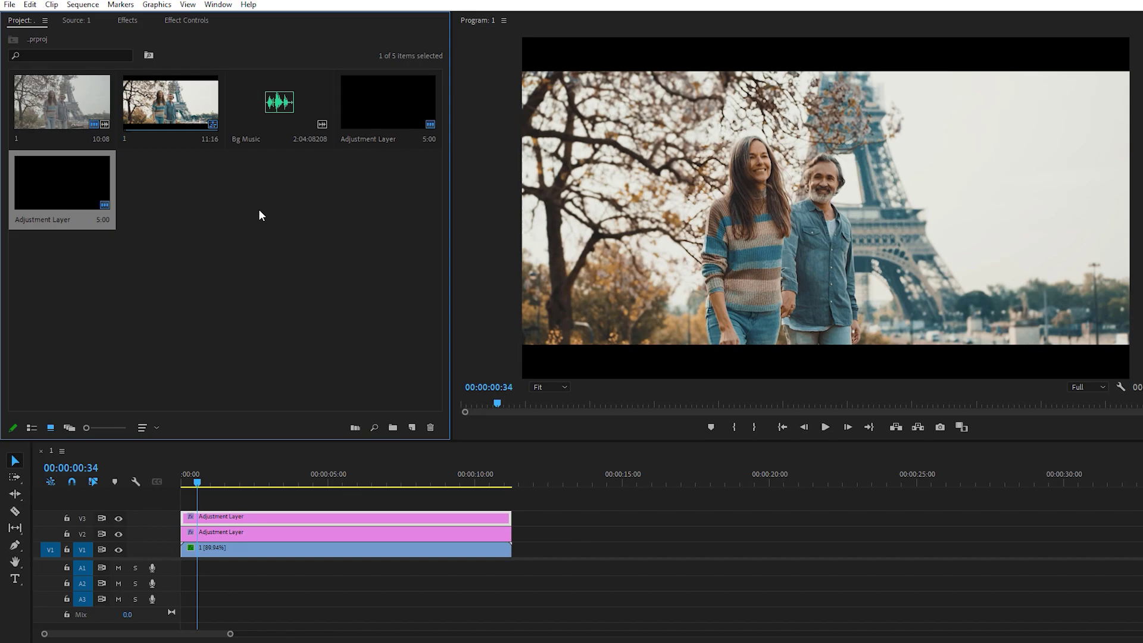
- Open Bg Music in the Source monitor and scrub for a usable section
left_click(270, 242)
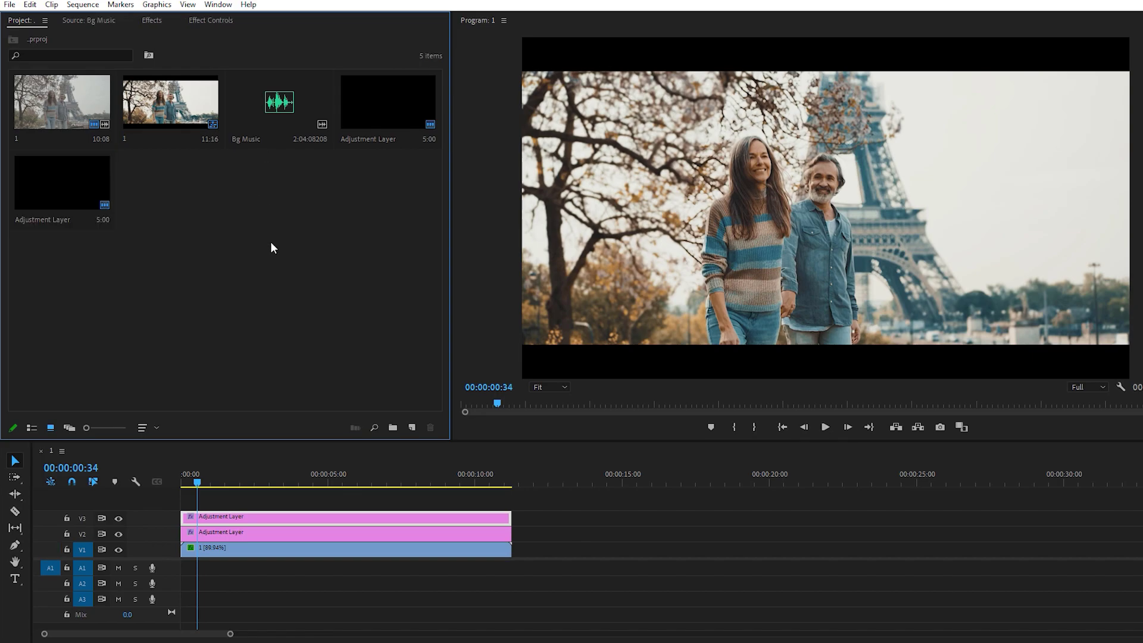
double_click(241, 123)
mouse_move(187, 406)
left_mouse_down()
mouse_move(260, 406)
mouse_move(189, 406)
left_mouse_up()
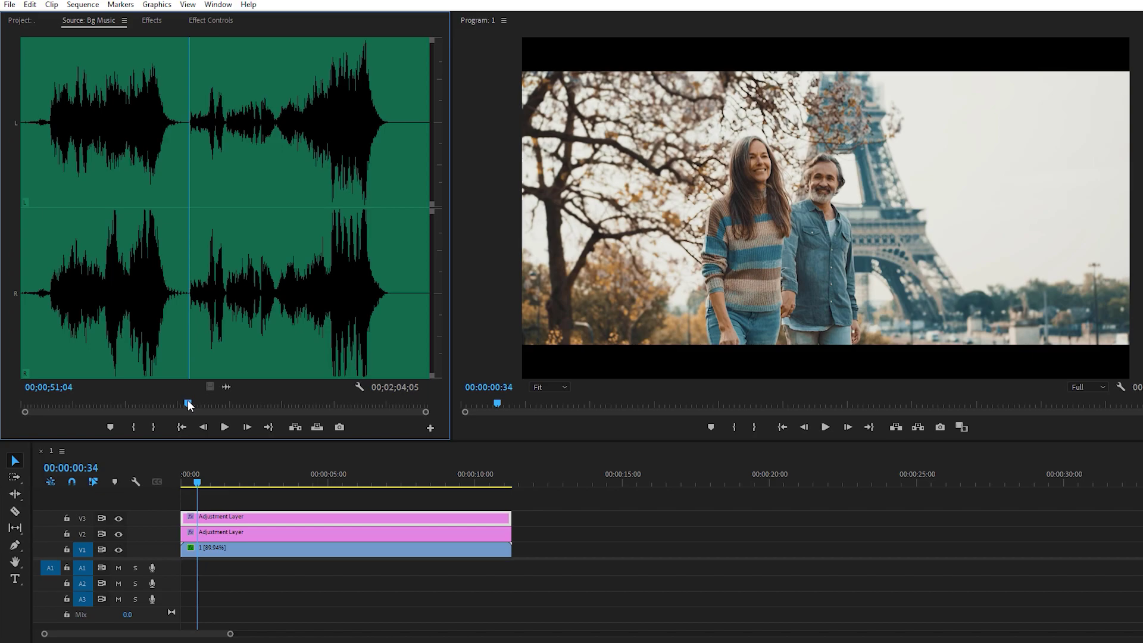
- Mark an In point in the music and place it on A1 at the sequence start
key("i")
key("period")
key("backslash")
left_click(280, 409)
key("l")
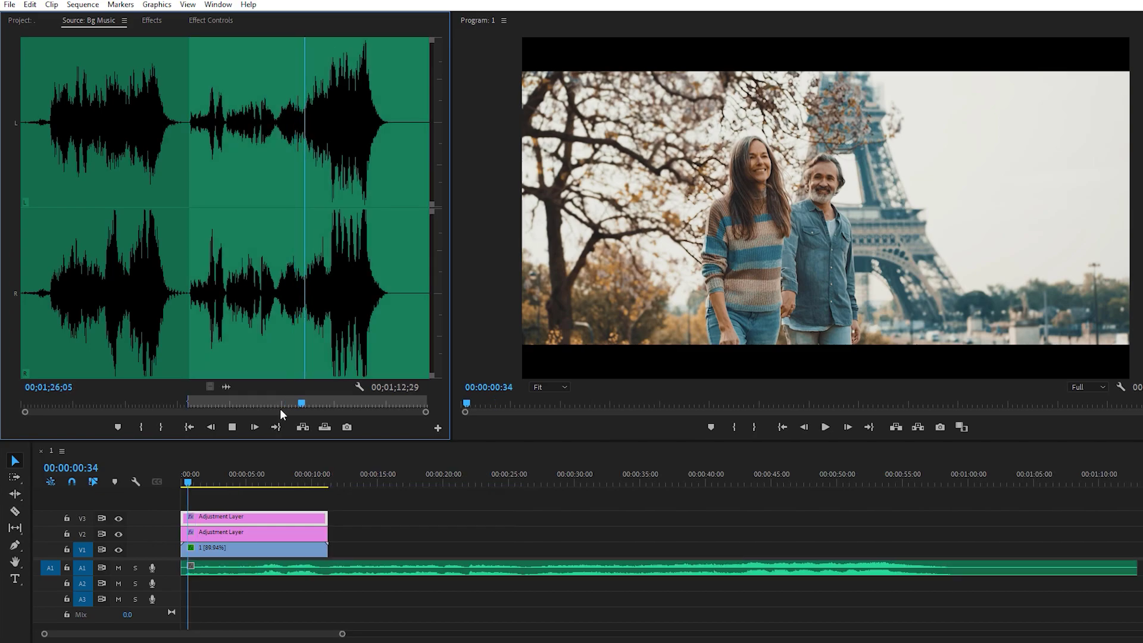
left_click(276, 328)
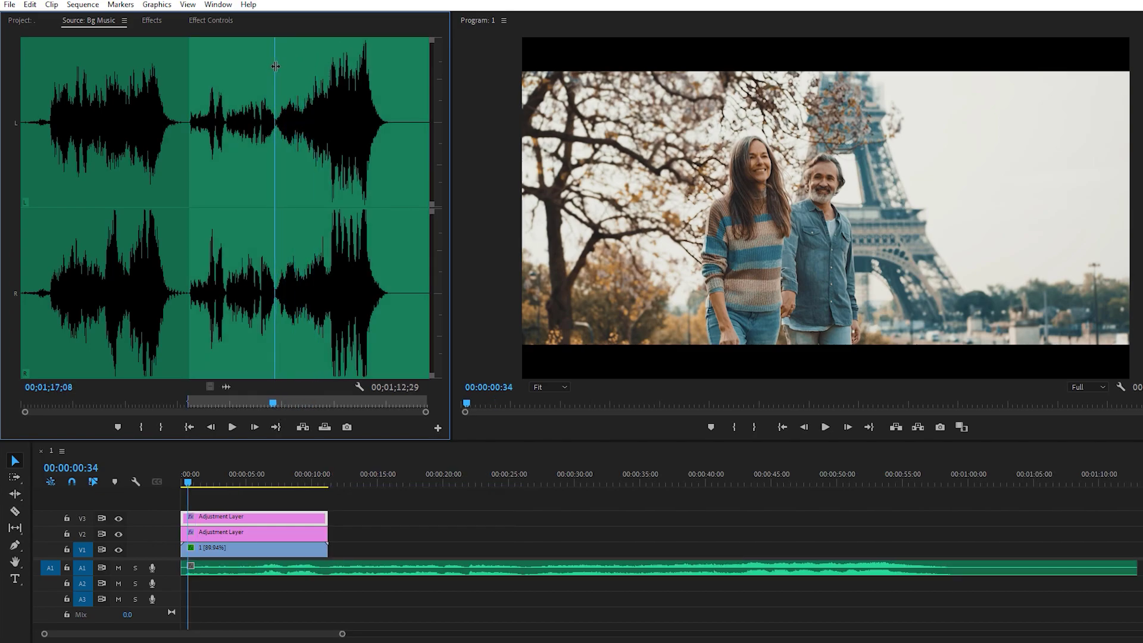
key("i")
left_click_drag(285, 426, 246, 569)
- Enlarge track A1 and the timeline, save the project, and play the sequence
double_click(131, 569)
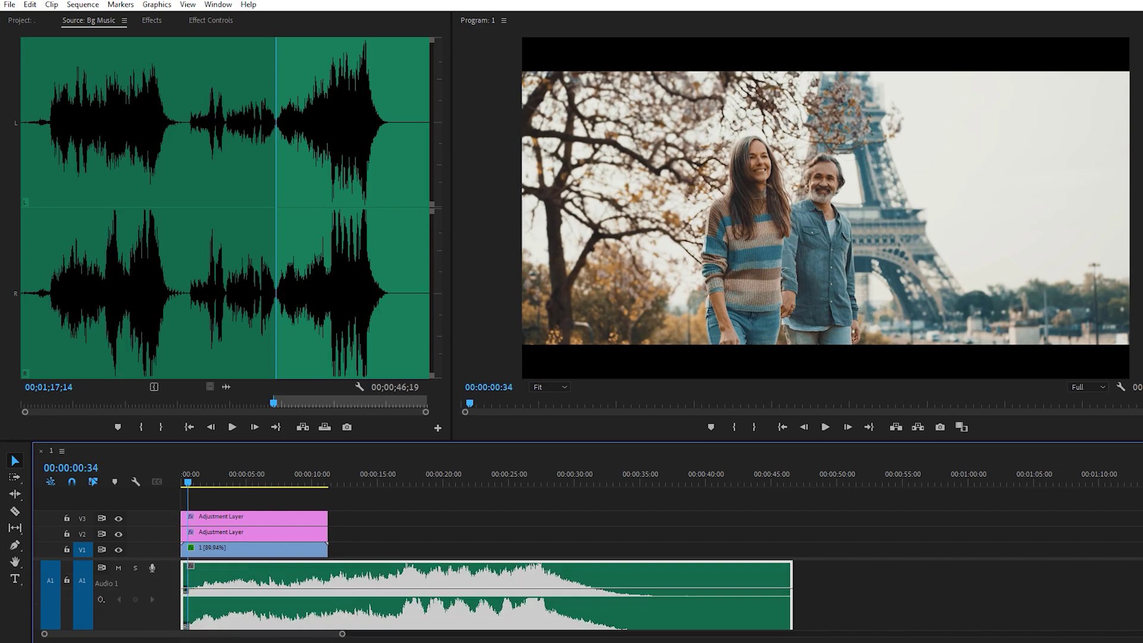
left_click_drag(620, 440, 620, 385)
key("ctrl+s")
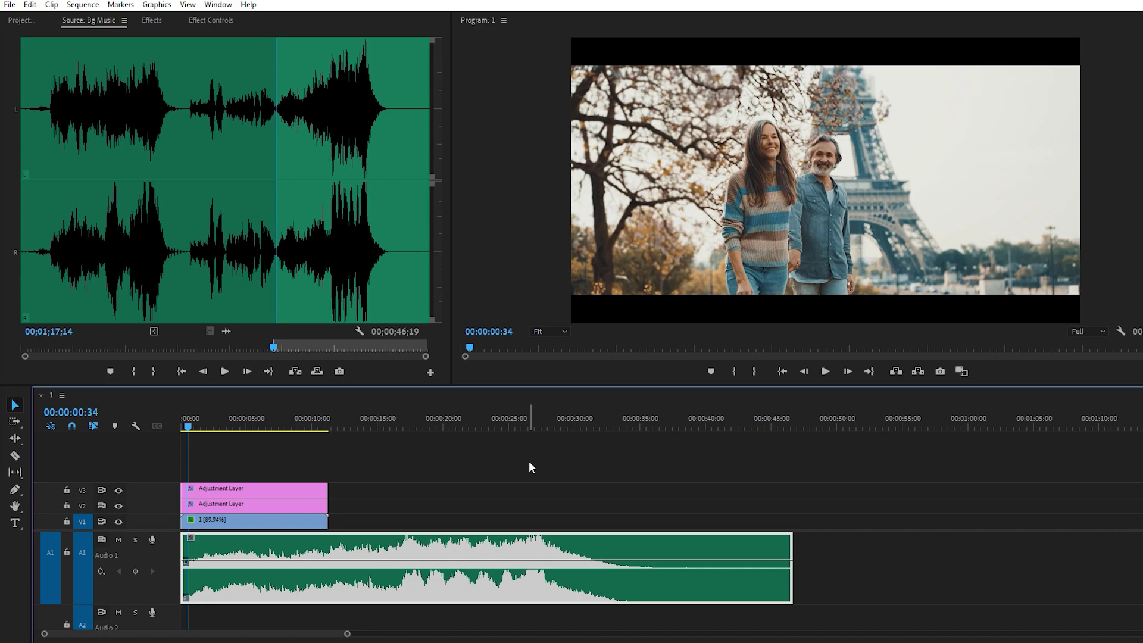
key("space")
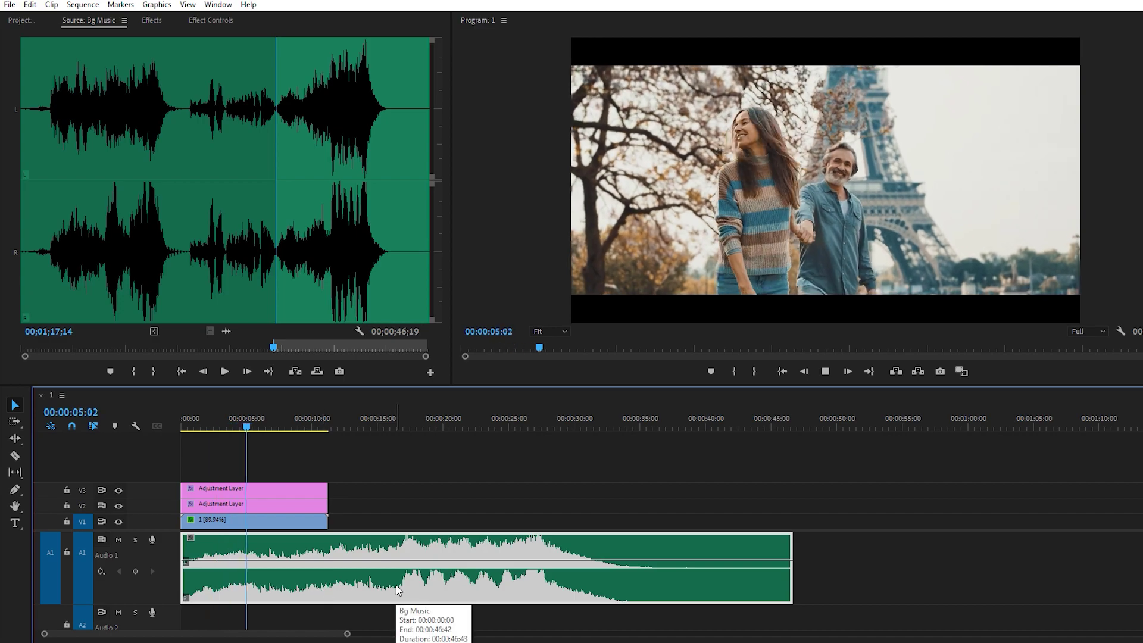
- Trim the music to end with the video and add fade in/out volume keyframes
left_click_drag(761, 553, 327, 546)
left_click_drag(348, 634, 203, 634)
left_click_drag(215, 568, 238, 564)
left_click(587, 577)
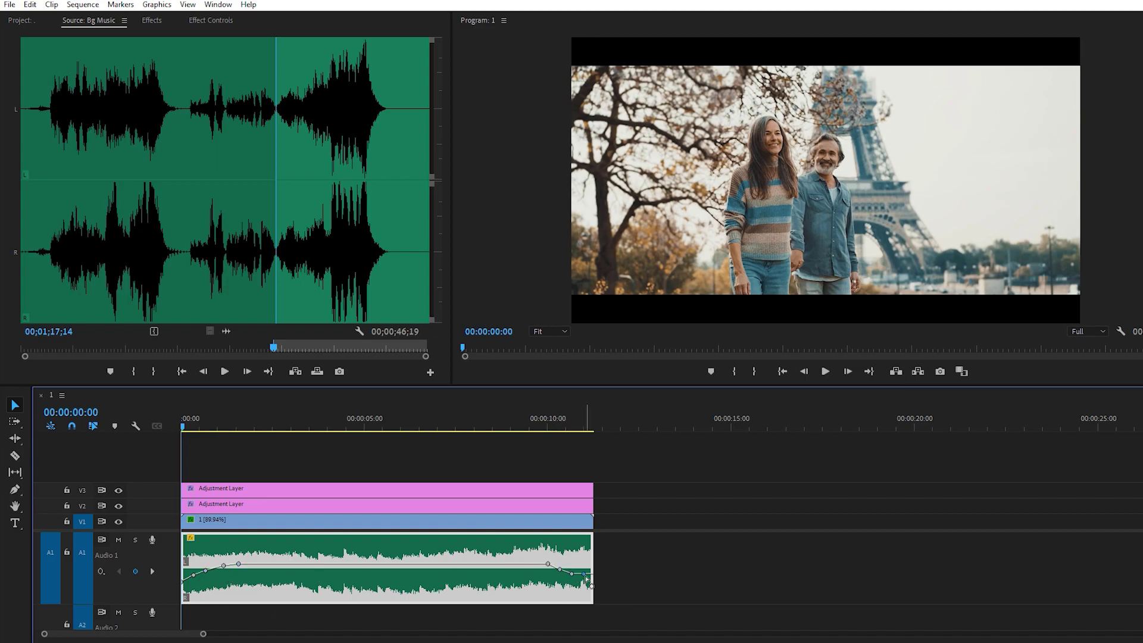
double_click(586, 576)
key("space")
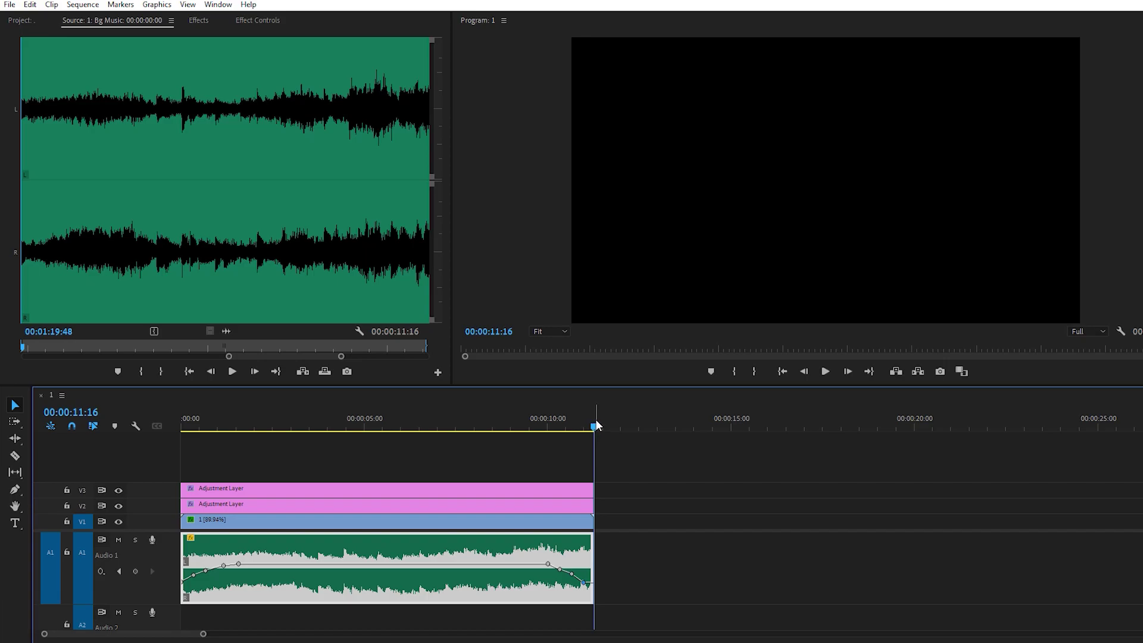
left_click_drag(596, 421, 177, 412)
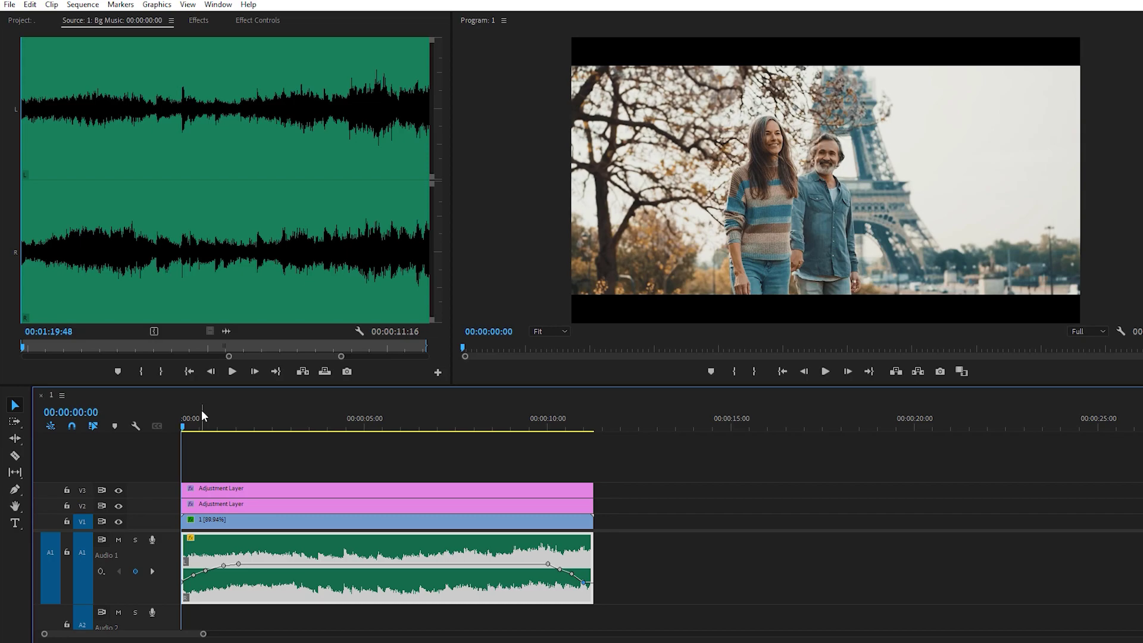
left_click(200, 427)
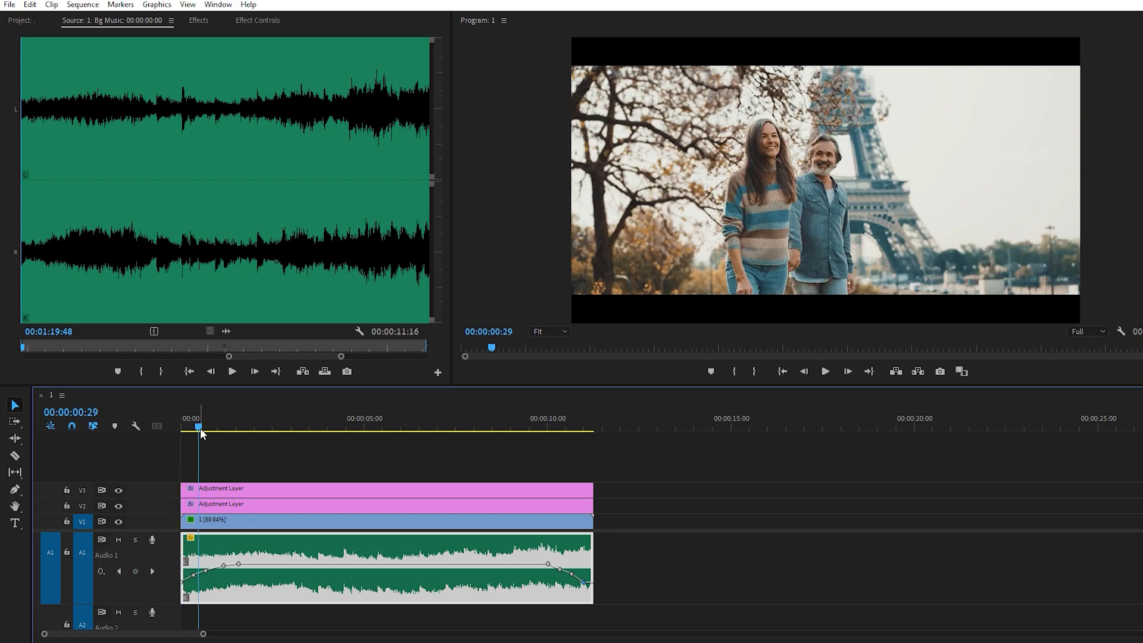